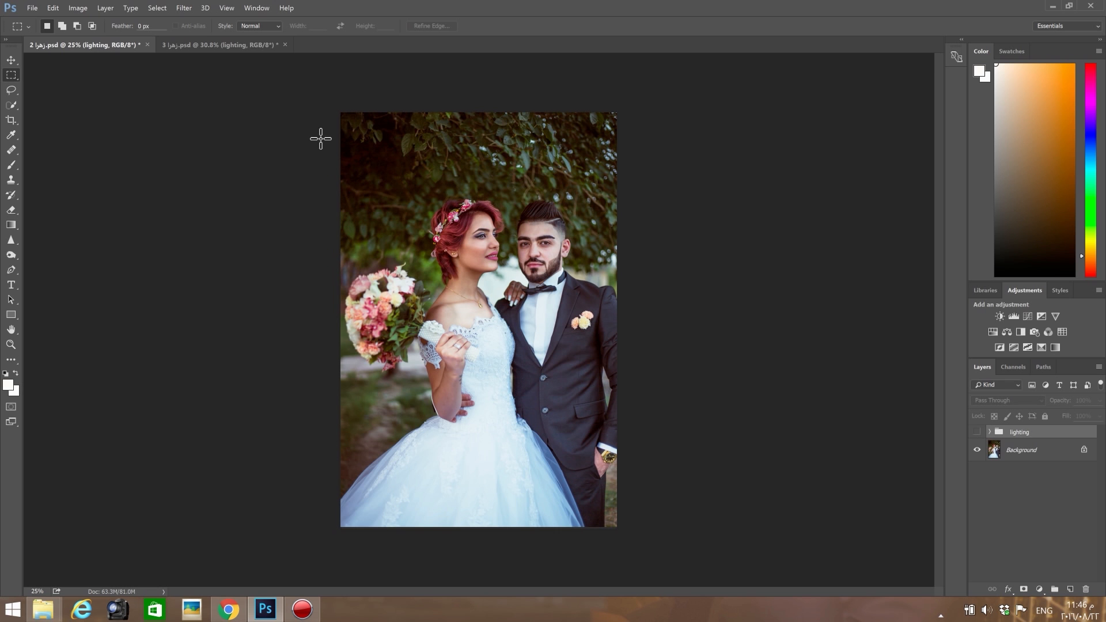
Compare both wedding photos with their lighting groups shown and hidden
left_click(248, 46)
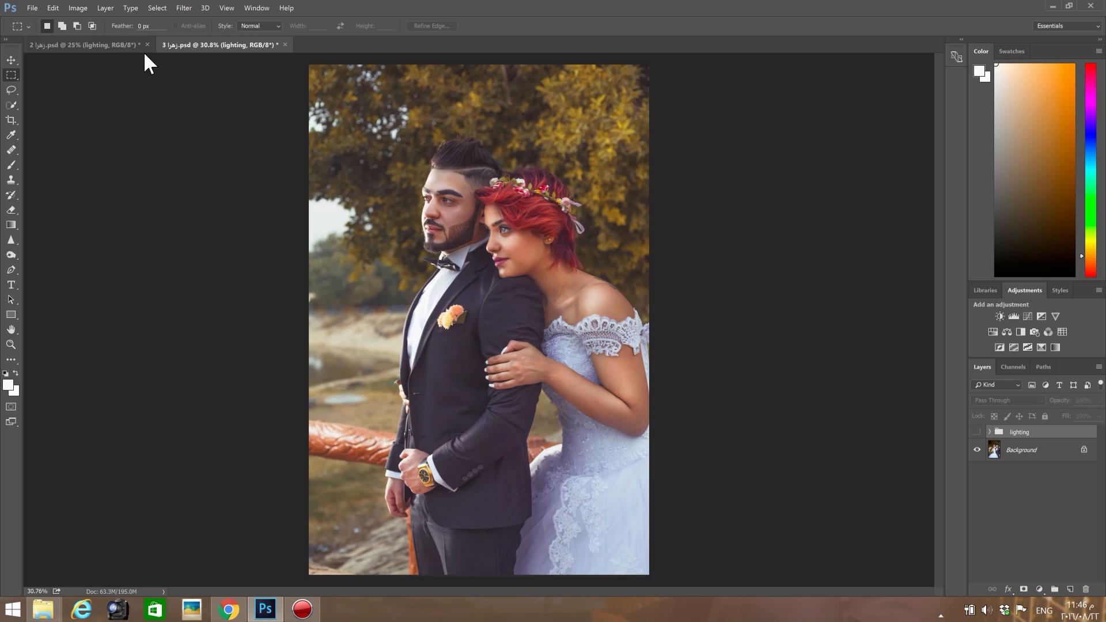
left_click(94, 46)
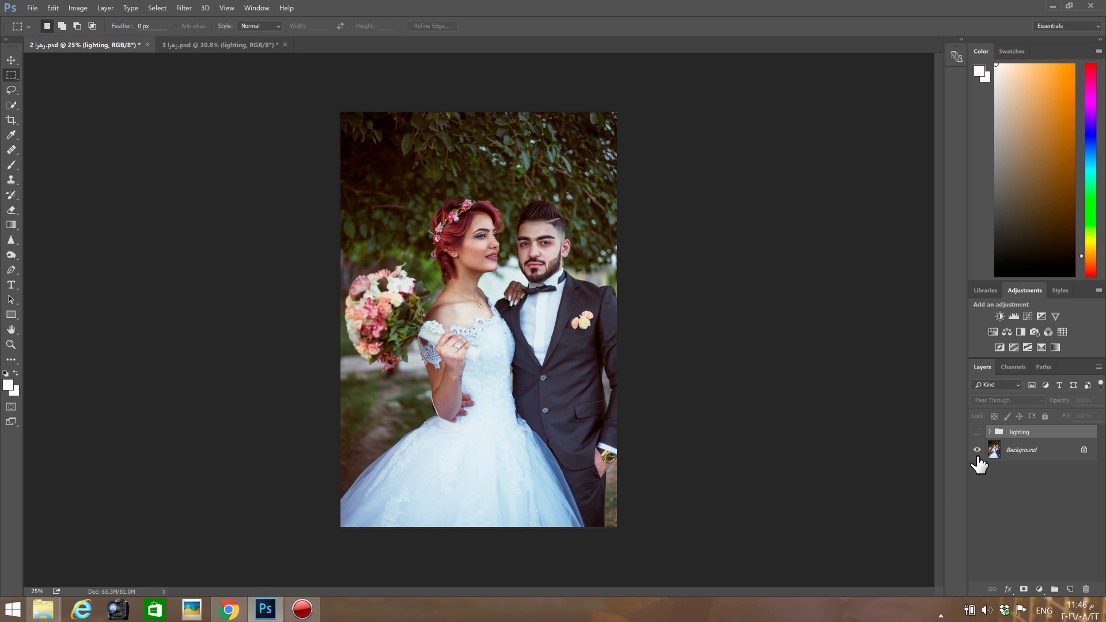
left_click(977, 432)
left_click(977, 432)
left_click(247, 44)
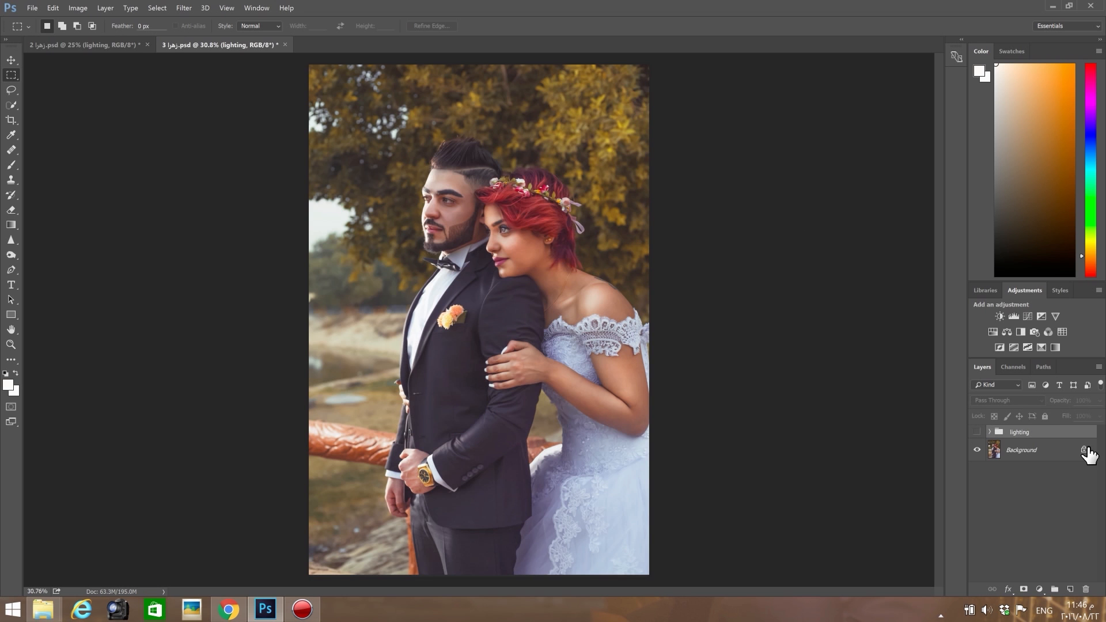
left_click(977, 433)
left_click(979, 434)
left_click(92, 44)
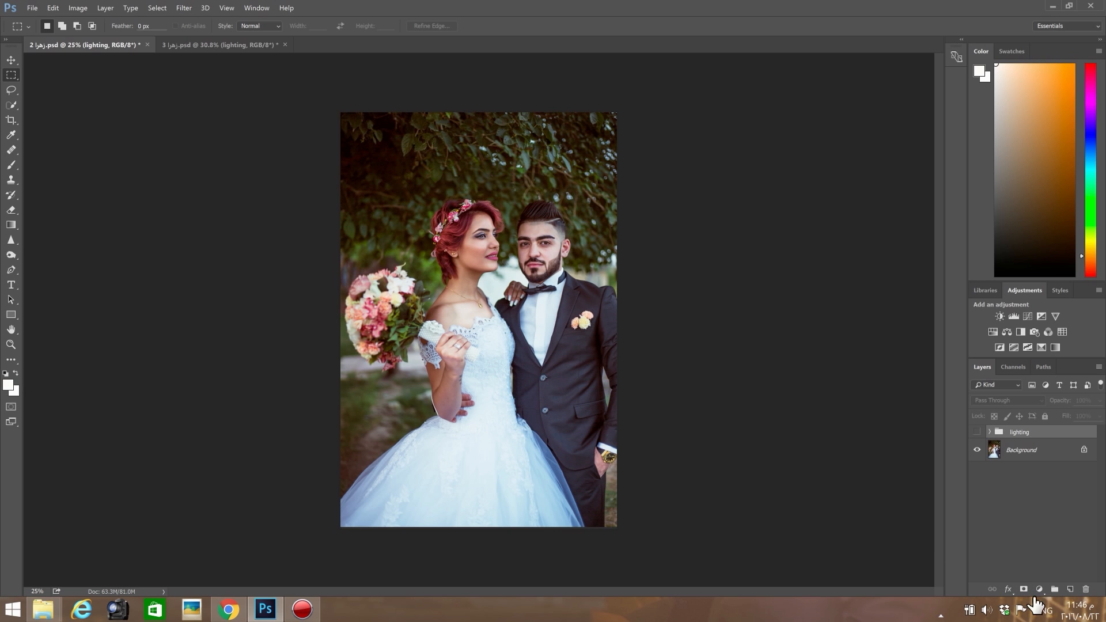
Add a linear gradient fill layer running from white (ffffff) to transparent at an angle of 39.81°
left_click(1039, 588)
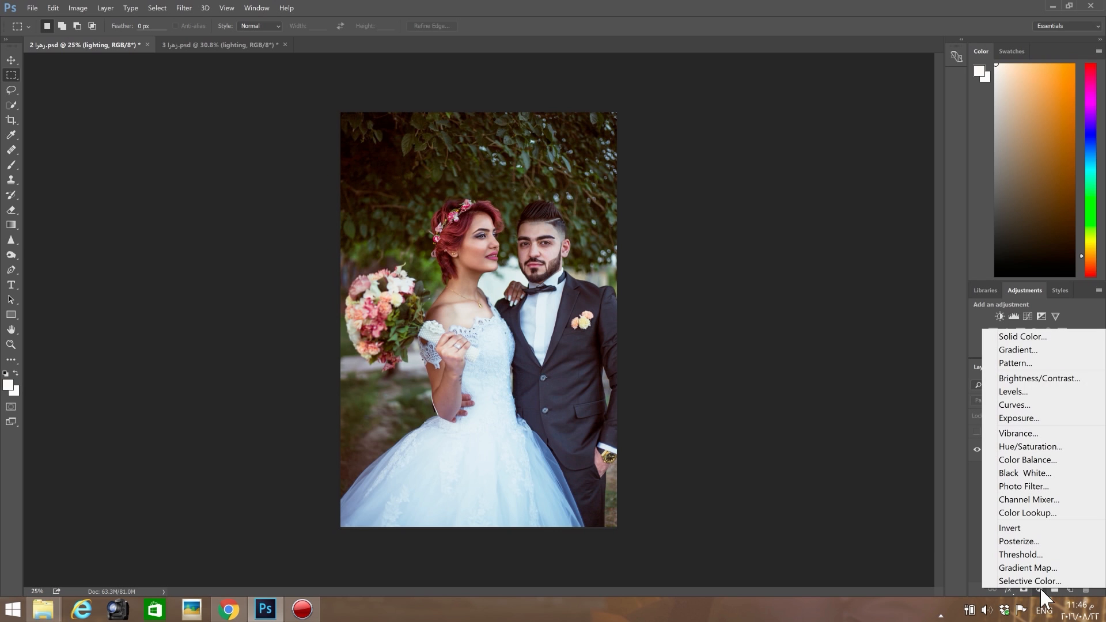
left_click(1030, 349)
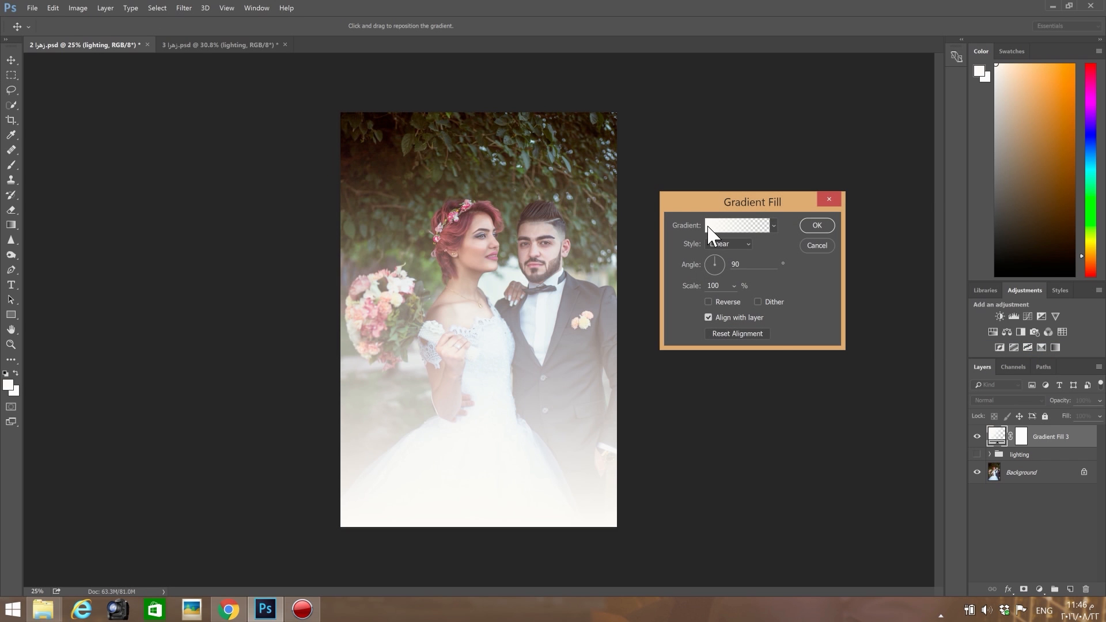
left_click(709, 227)
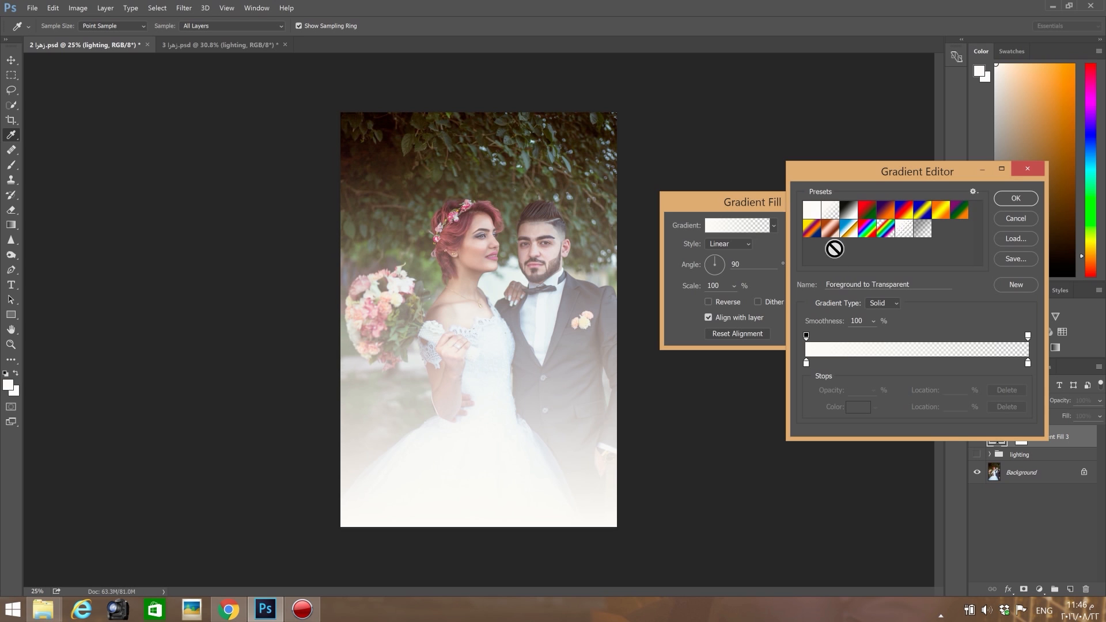
left_click(806, 363)
left_click(858, 407)
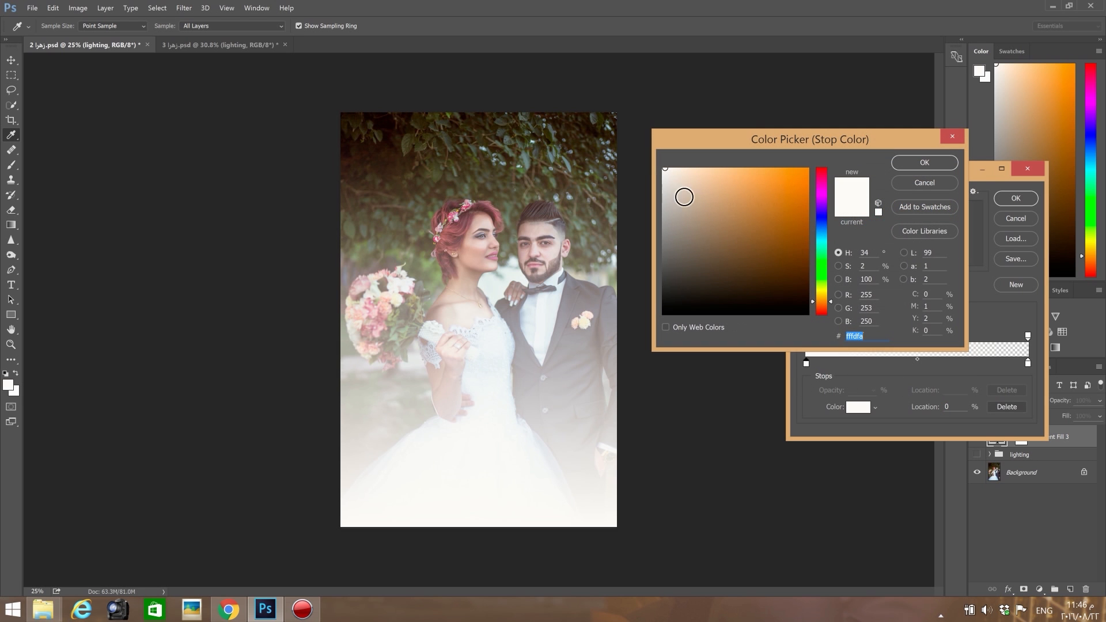
left_click(913, 162)
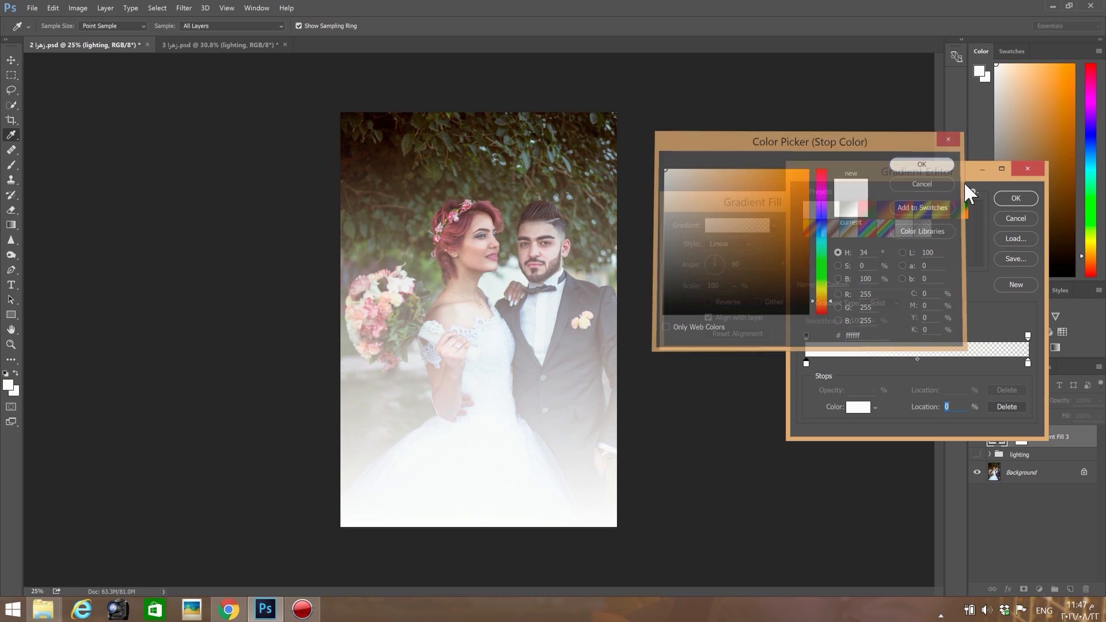
left_click(1015, 200)
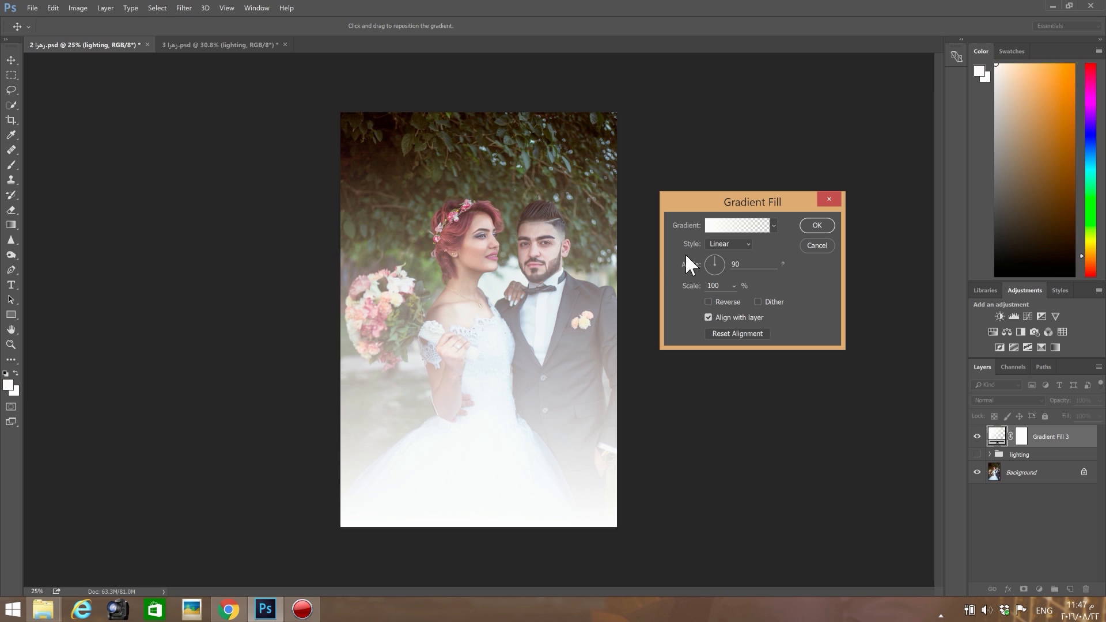
left_click(722, 259)
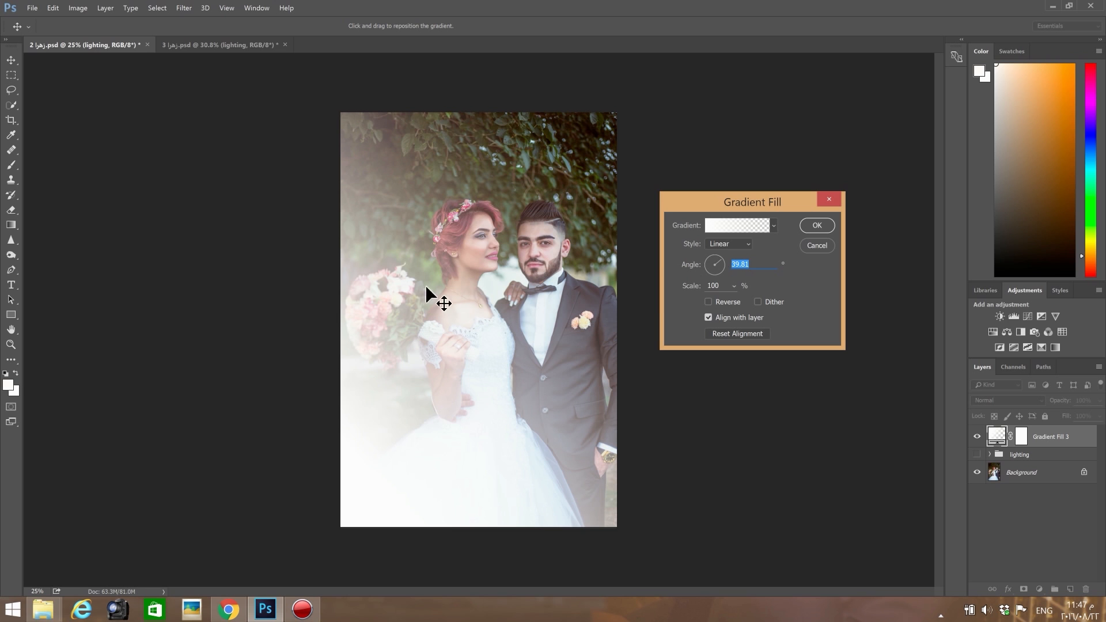
left_click(829, 229)
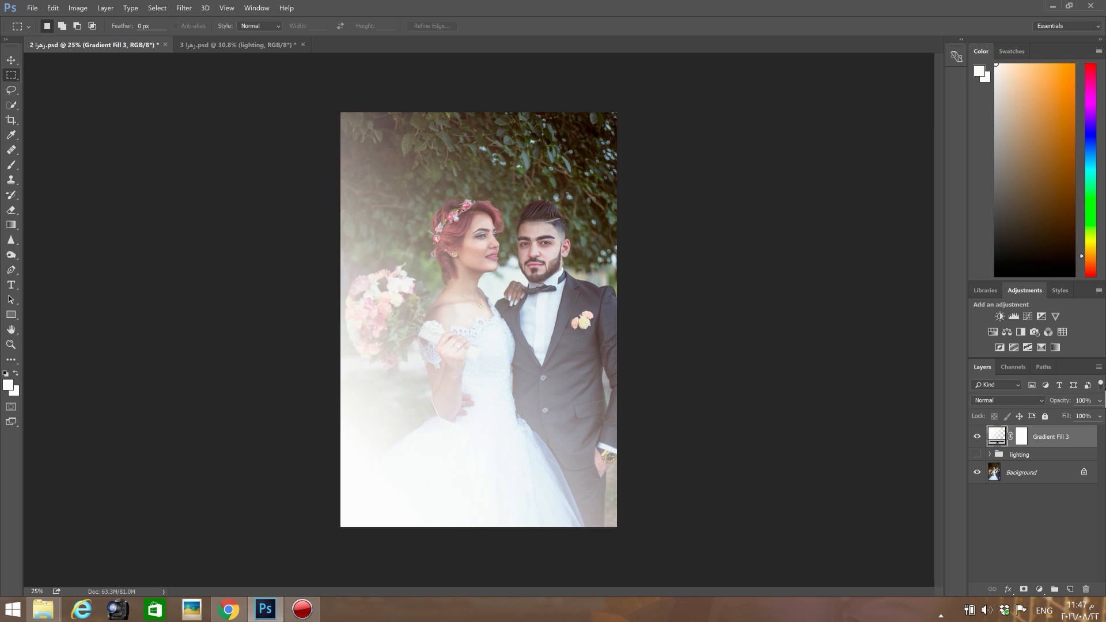
Set the gradient fill layer's blend mode to Screen and its opacity to 34%
left_click(1014, 398)
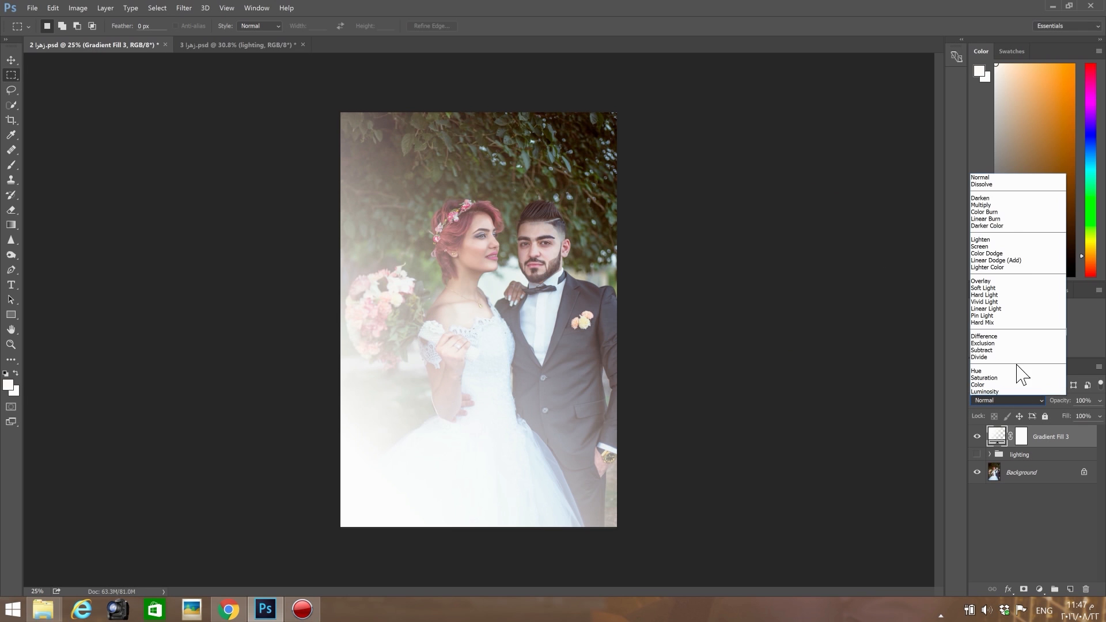
left_click(1015, 247)
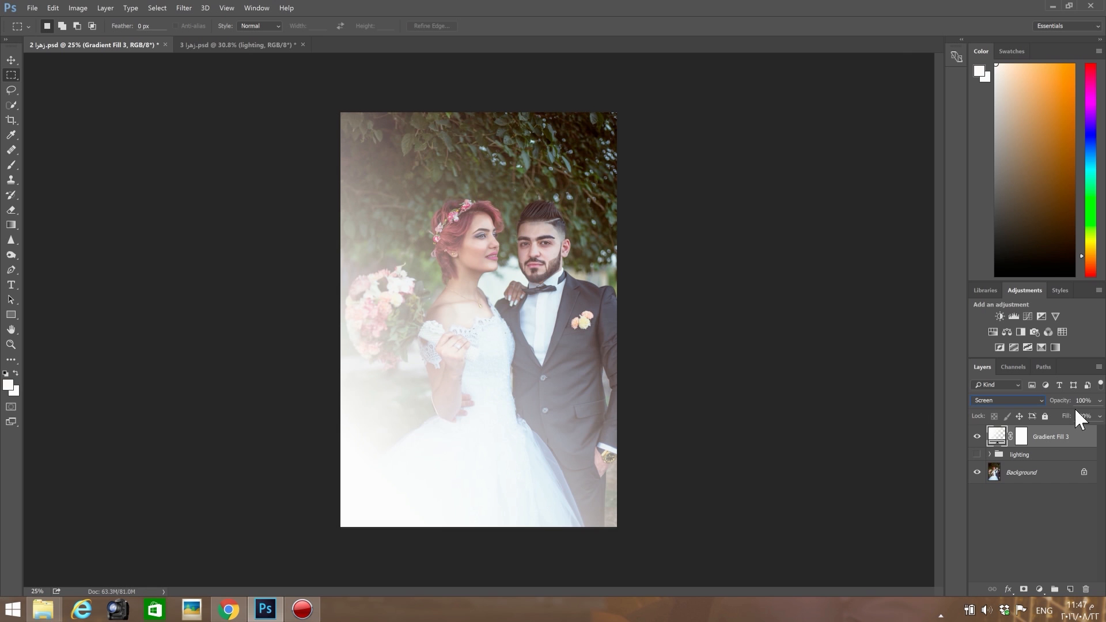
left_click_drag(1069, 401, 1072, 410)
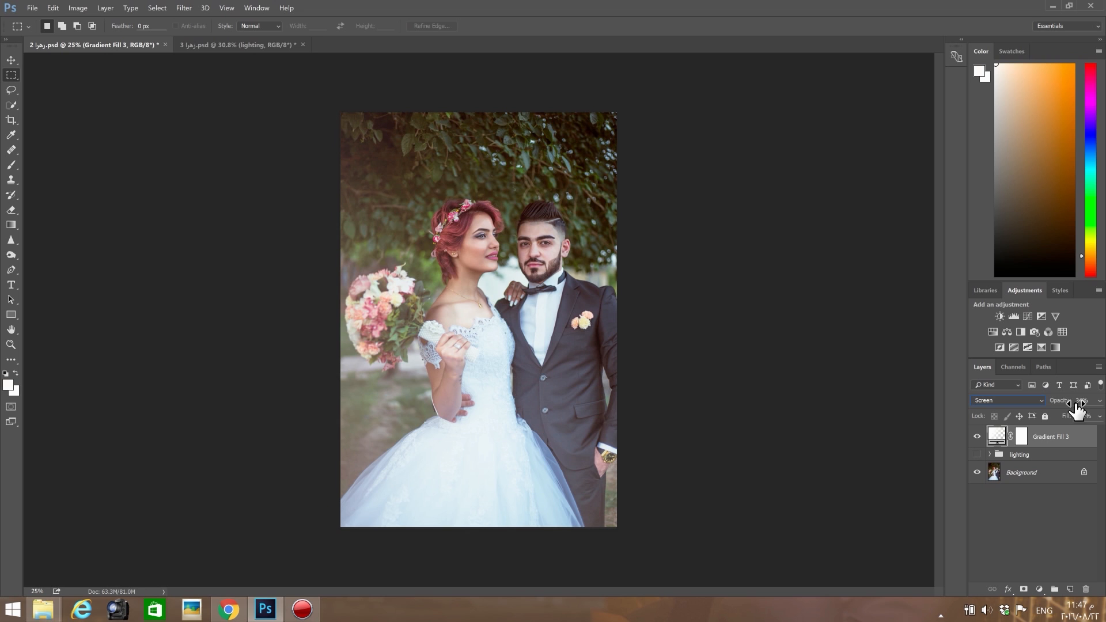
Paint grey 7a7a7a on the gradient fill's mask over the bride's face and the groom's suit, using a soft brush at 48% opacity
left_click(1023, 438)
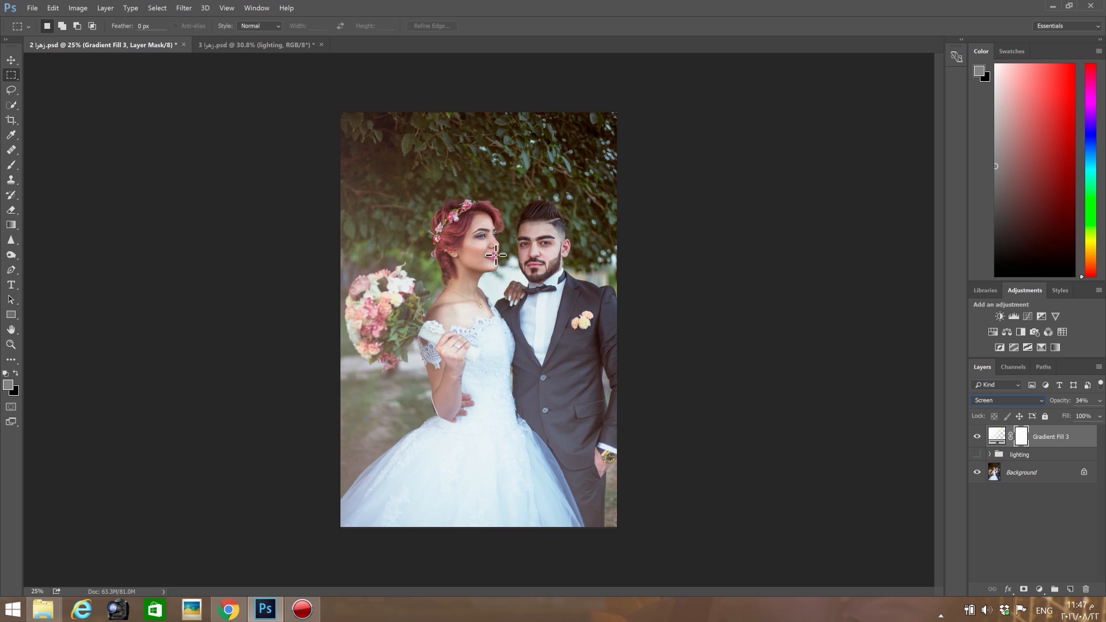
left_click(8, 385)
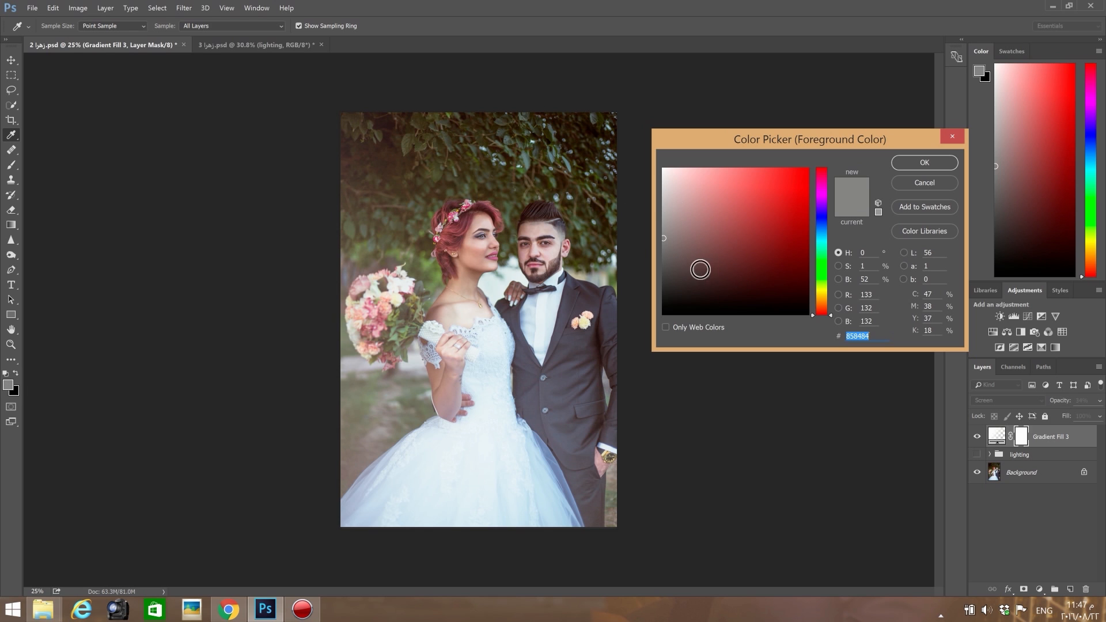
left_click(668, 247)
left_click_drag(668, 247, 662, 245)
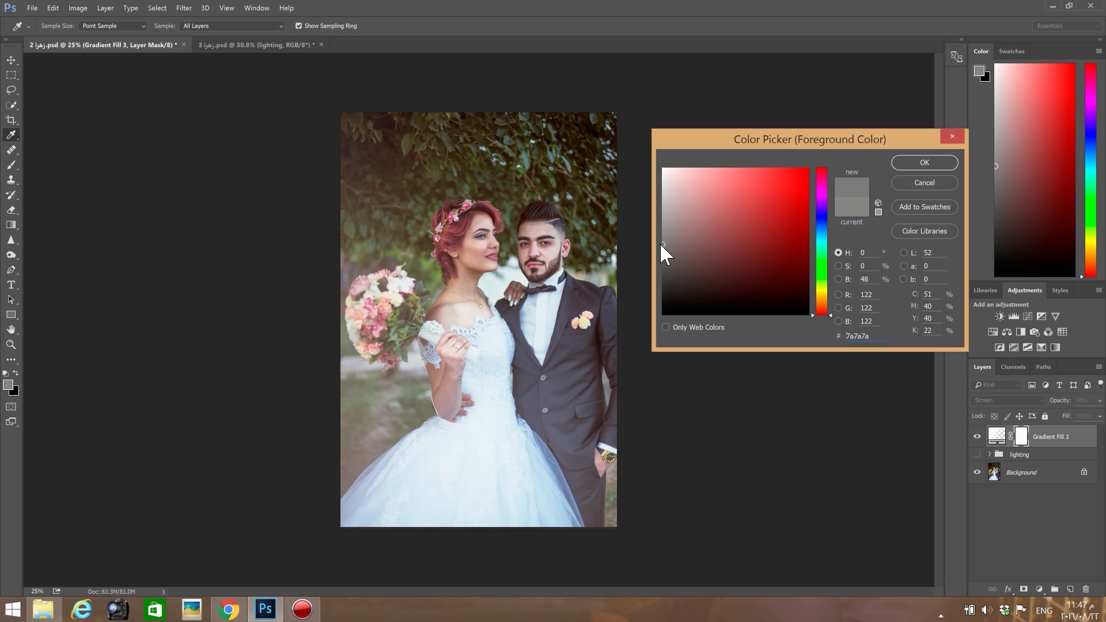
left_click(932, 159)
left_click(11, 165)
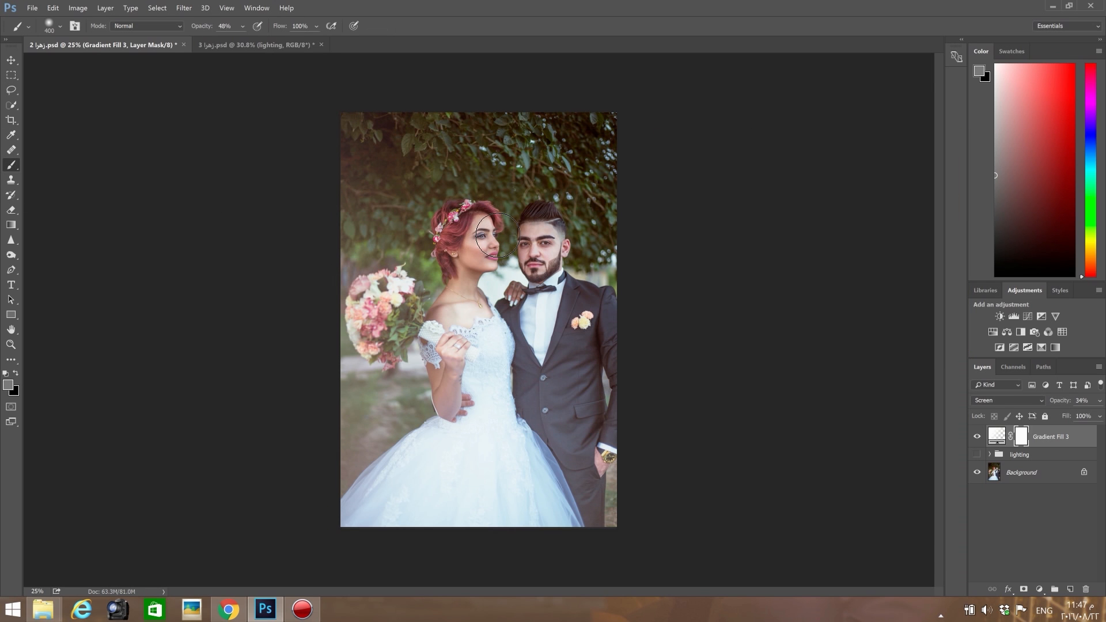
mouse_move(494, 245)
left_mouse_down()
mouse_move(483, 270)
mouse_move(479, 248)
mouse_move(481, 230)
mouse_move(498, 228)
mouse_move(473, 226)
mouse_move(466, 264)
mouse_move(514, 370)
mouse_move(503, 350)
mouse_move(501, 373)
mouse_move(473, 365)
mouse_move(472, 435)
mouse_move(502, 434)
mouse_move(506, 407)
mouse_move(564, 483)
mouse_move(507, 337)
mouse_move(525, 306)
mouse_move(551, 372)
left_mouse_up()
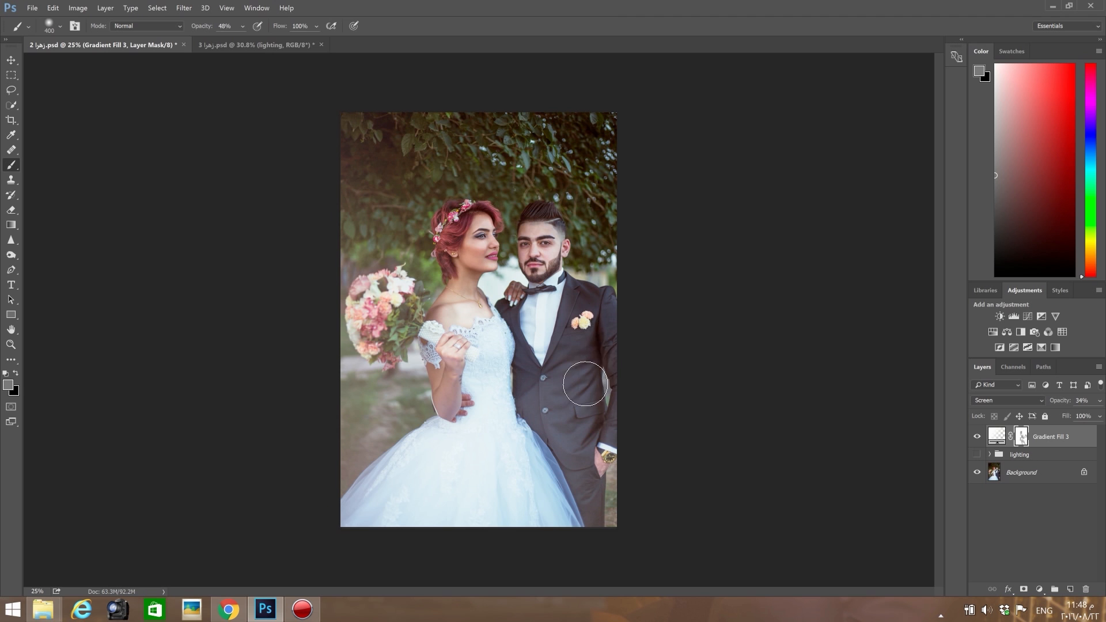
mouse_move(558, 398)
left_mouse_down()
mouse_move(582, 368)
mouse_move(600, 371)
mouse_move(542, 412)
mouse_move(565, 444)
mouse_move(575, 395)
mouse_move(575, 440)
mouse_move(610, 432)
mouse_move(593, 457)
mouse_move(613, 486)
mouse_move(596, 484)
mouse_move(605, 459)
mouse_move(604, 483)
mouse_move(612, 383)
left_mouse_up()
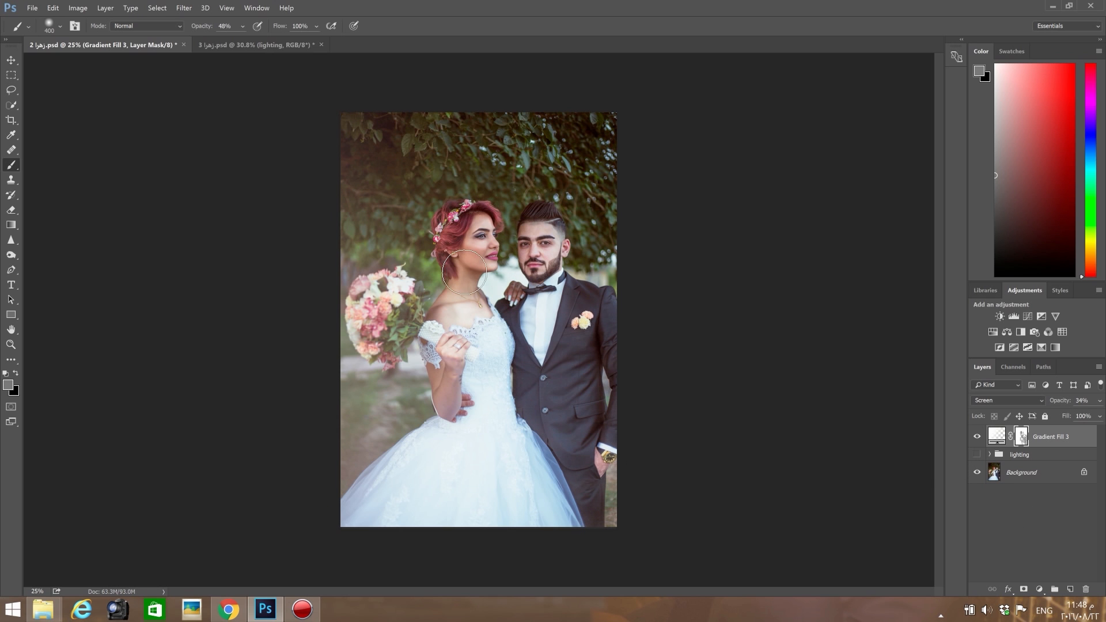
Add a Curves adjustment with a slight S-curve, raising the highlights a little and lowering the shadows from input 81 to output 75
left_click(1028, 316)
left_click_drag(38, 218, 231, 210)
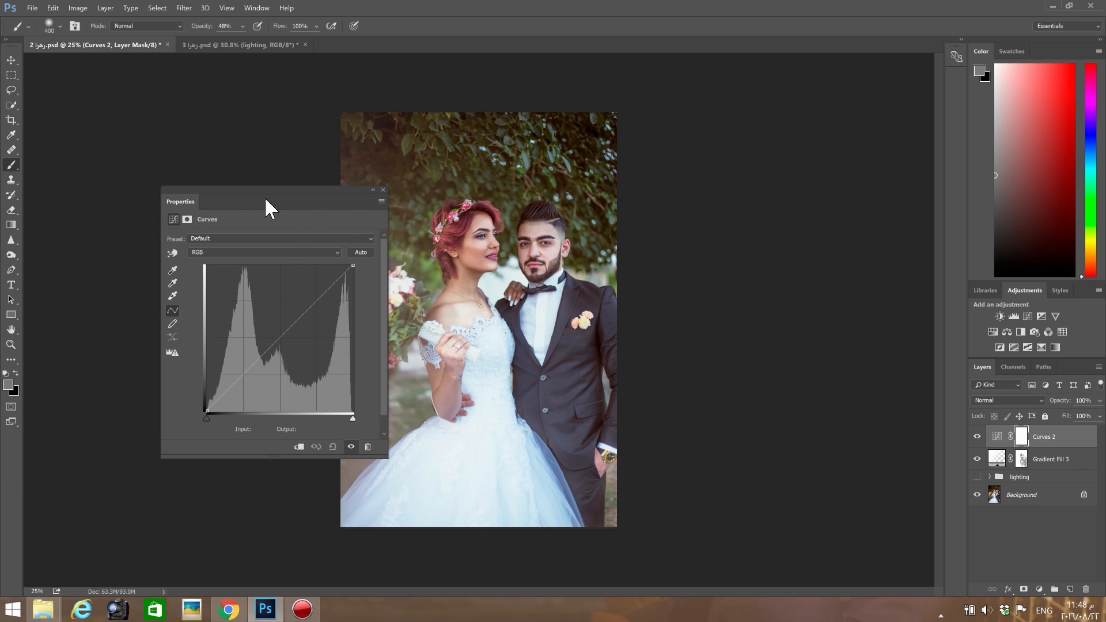
left_click_drag(302, 202, 241, 192)
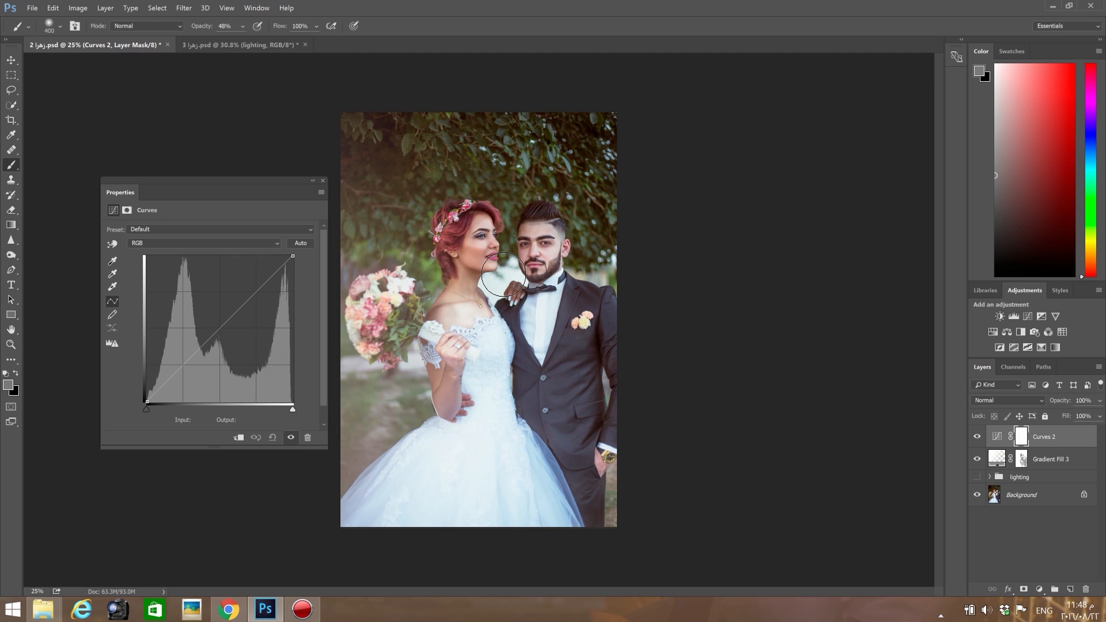
left_click(264, 281)
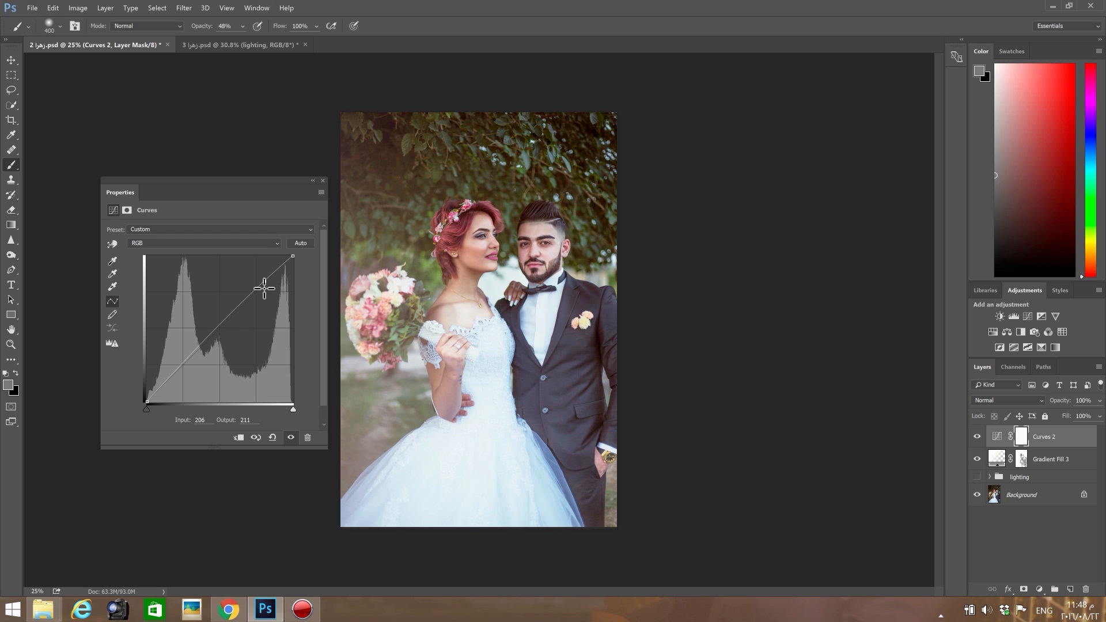
left_click(192, 358)
left_click_drag(198, 361, 198, 362)
left_click_drag(266, 287, 267, 287)
left_click(197, 362)
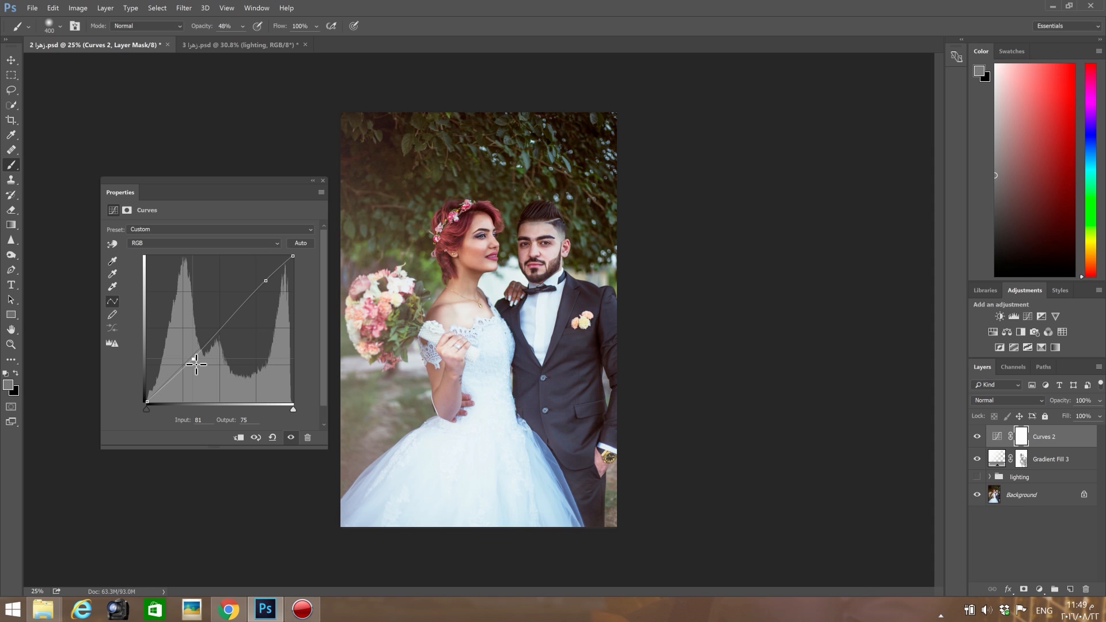
left_click(313, 181)
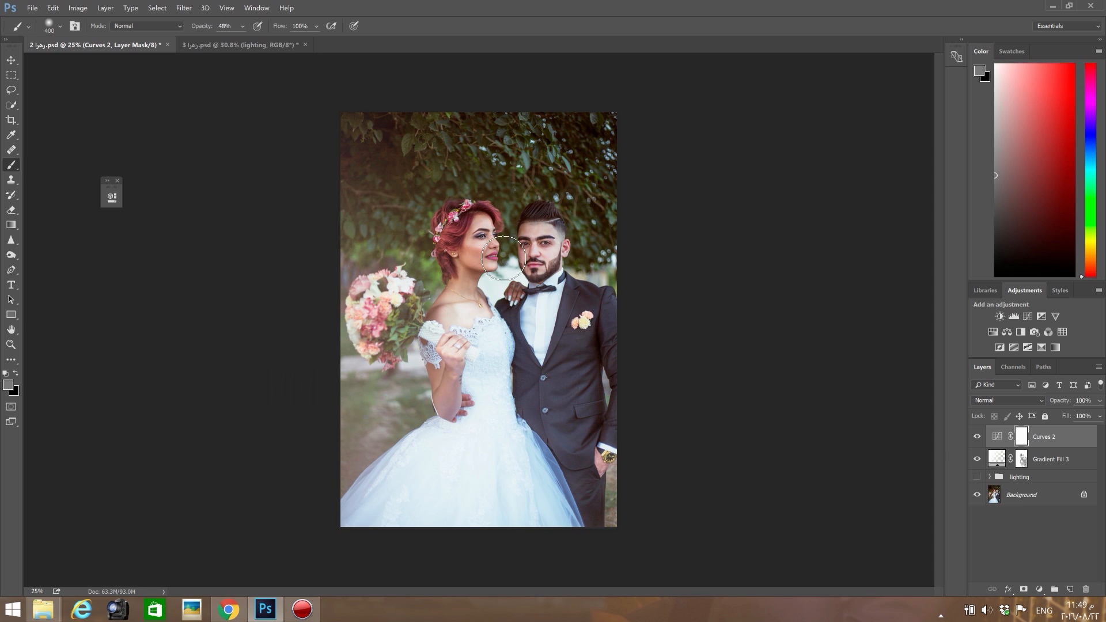
Group the Curves and gradient fill layers under the name 3
left_click(1044, 468)
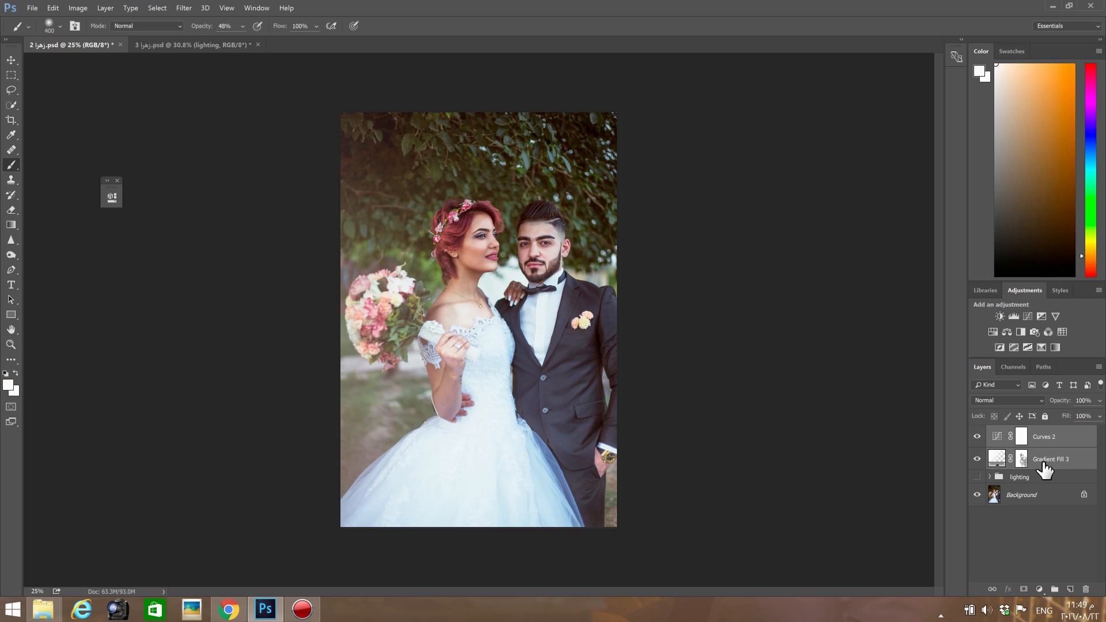
right_click(1044, 468)
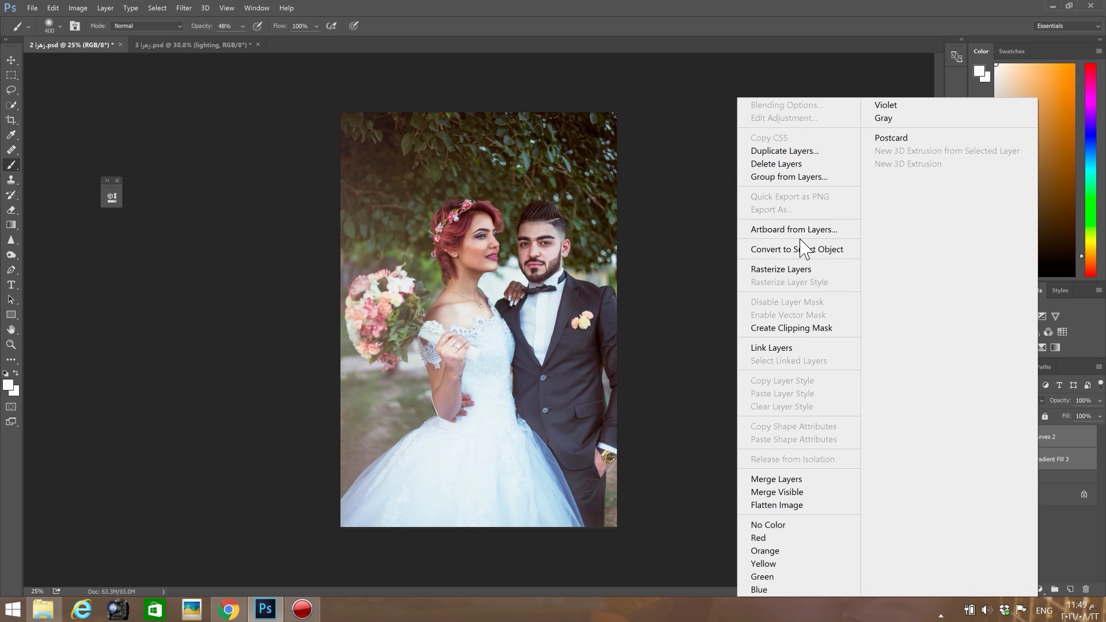
left_click(800, 178)
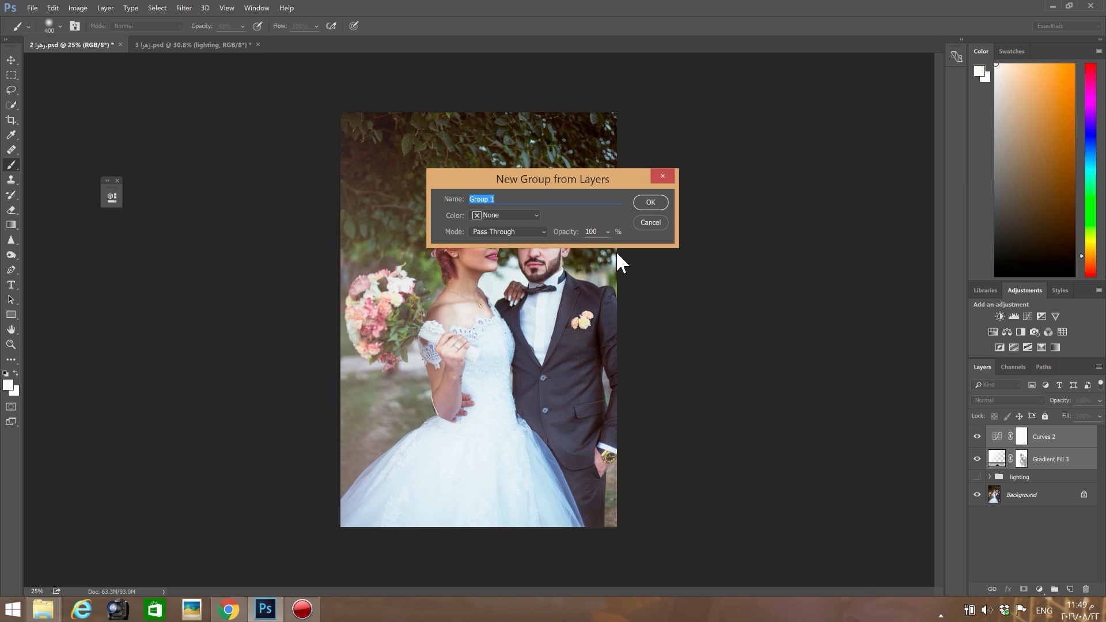
type("3")
key("Return")
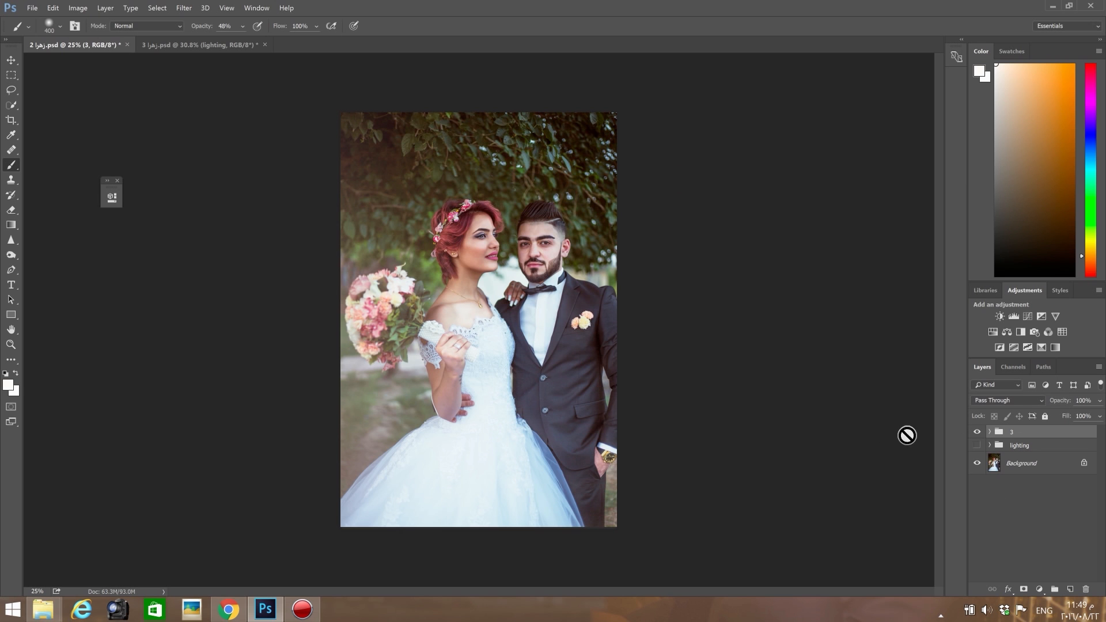
Compare the photo with group 3 hidden and shown, both at full view and close up on the couple's faces
left_click(983, 436)
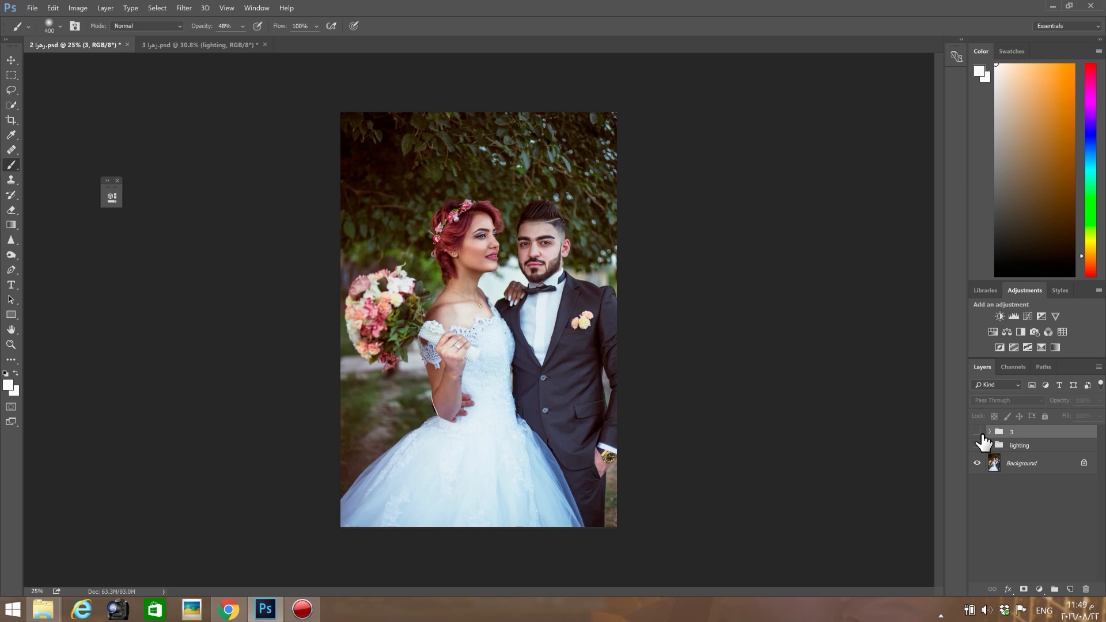
left_click(982, 436)
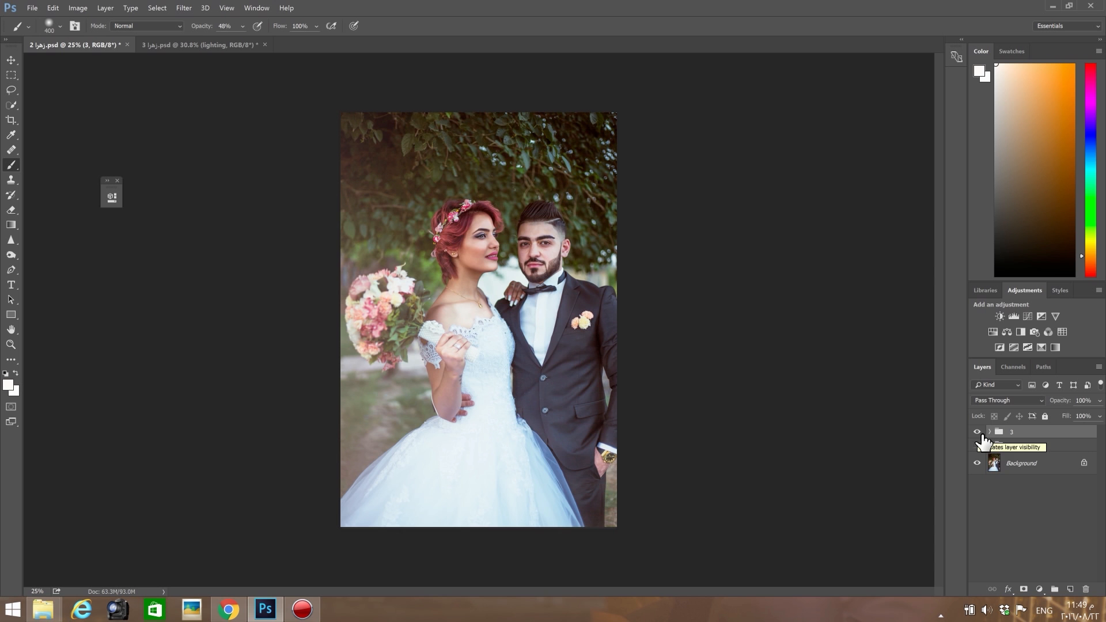
left_click(982, 437)
left_click(982, 438)
left_click(977, 439)
key("ctrl+plus")
key("ctrl+plus")
key("ctrl+plus")
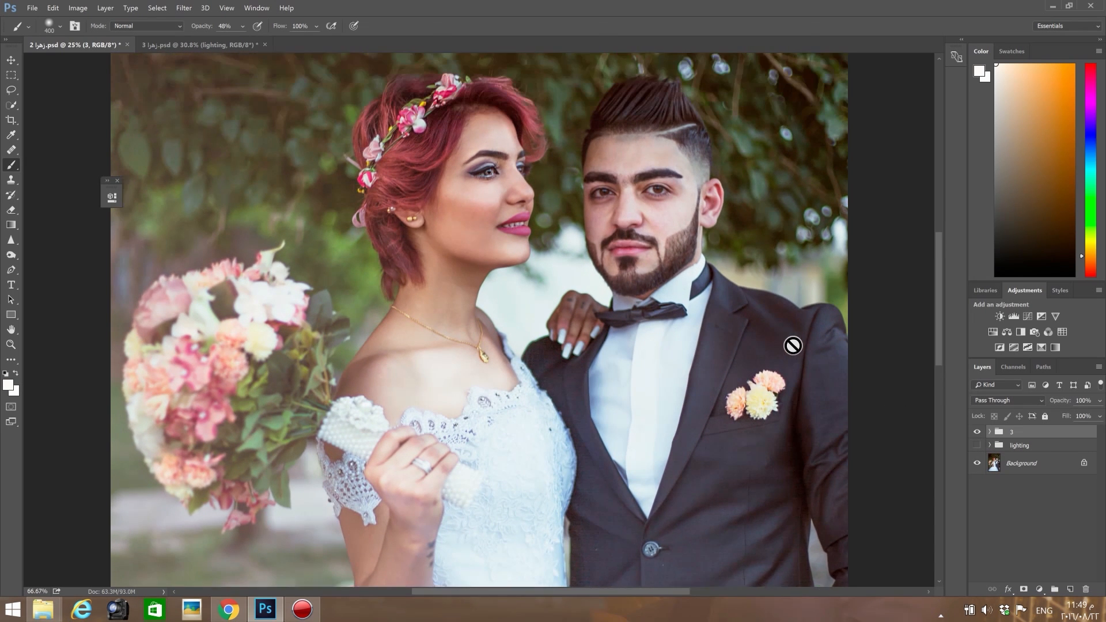
scroll(793, 345, "up", 3)
left_click(980, 438)
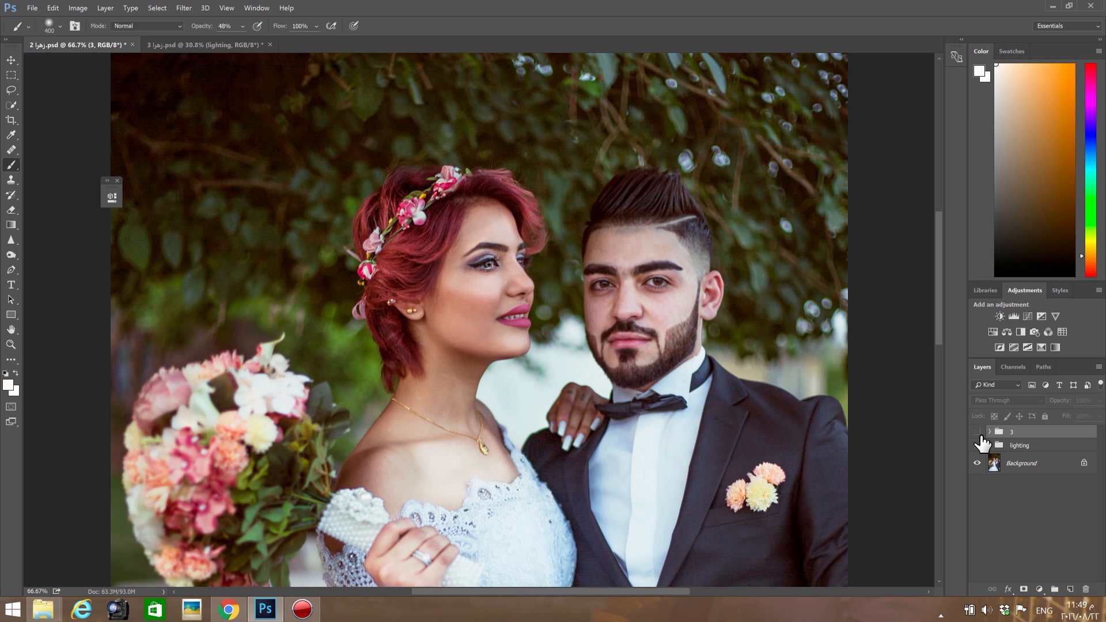
left_click(981, 438)
key("ctrl+0")
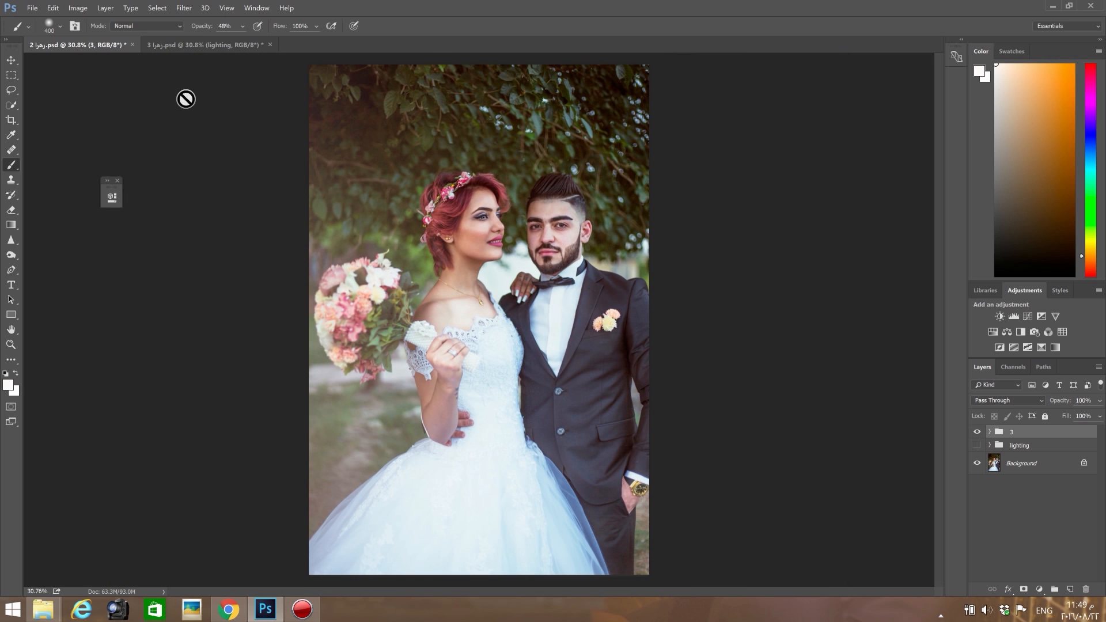
Switch to the other open wedding photo and compare it with the lighting group shown and hidden
left_click(199, 46)
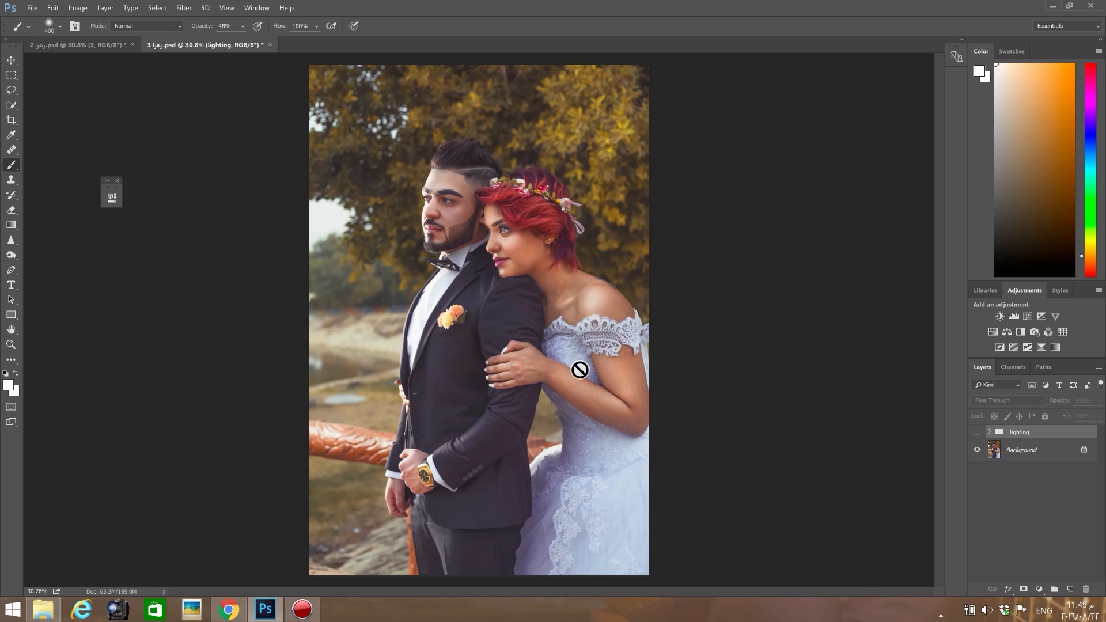
left_click(979, 433)
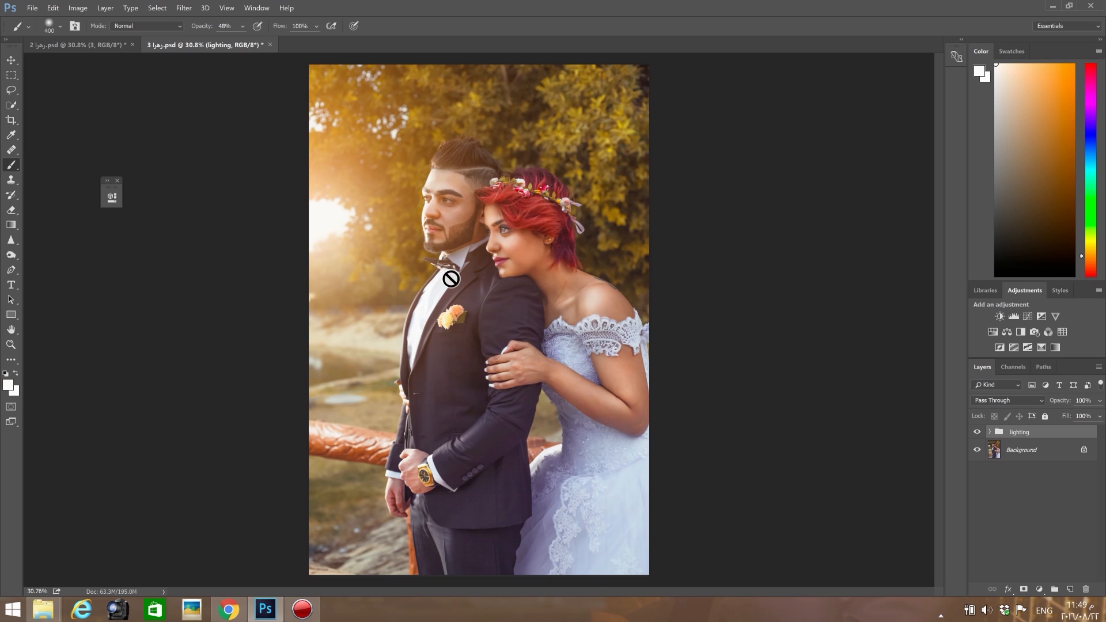
left_click(978, 432)
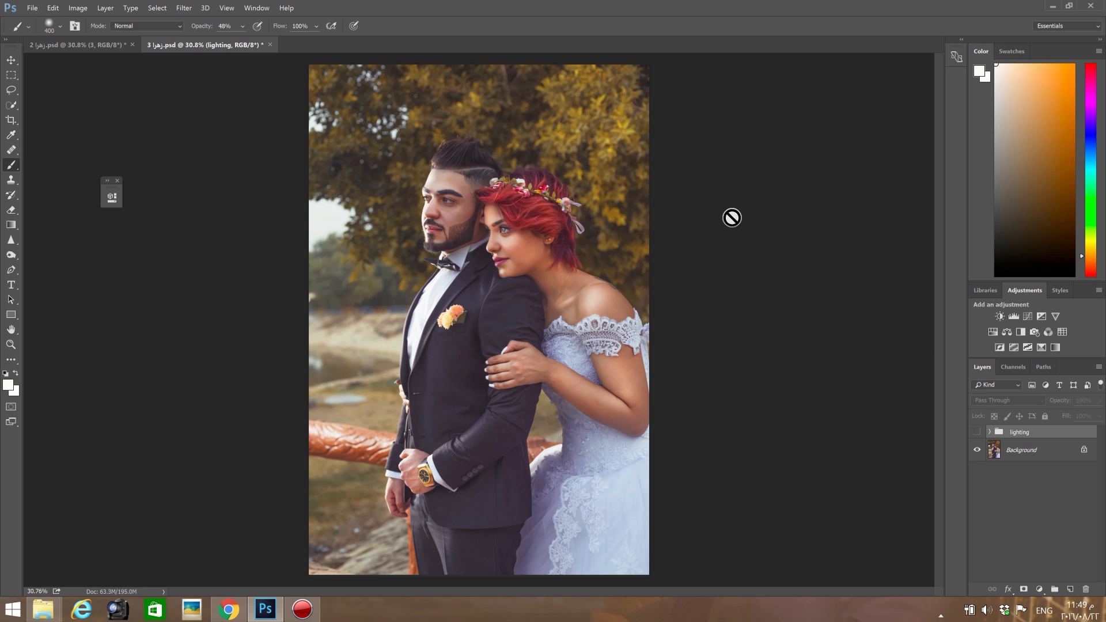
On a new layer, paint a dab of orange ff9102 beside the groom's face with a soft 2000 px brush
left_click(1075, 588)
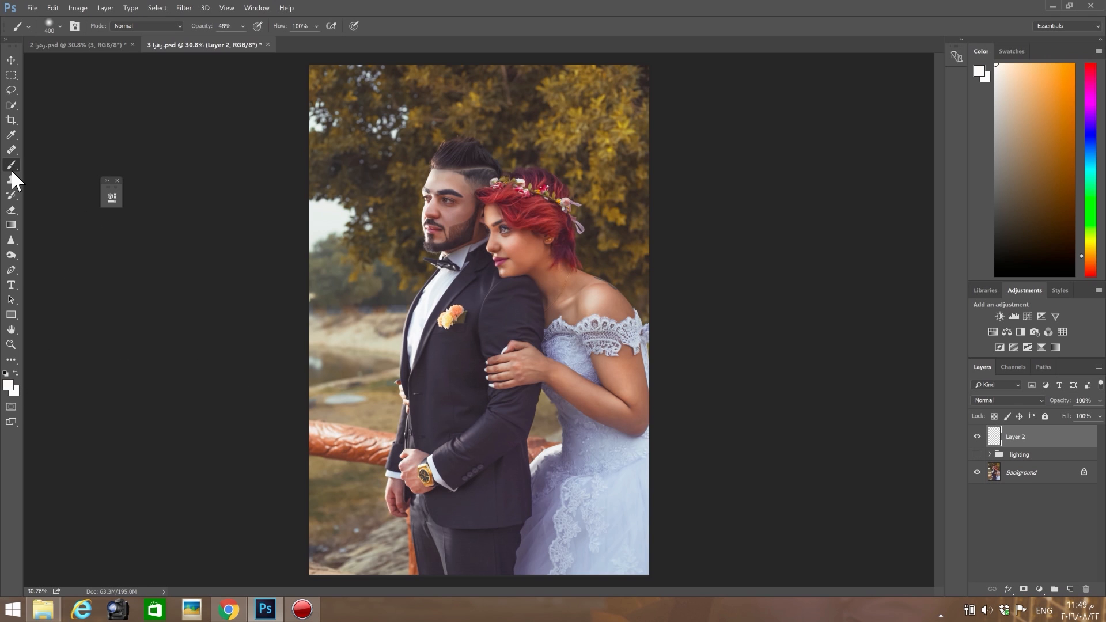
left_click(8, 385)
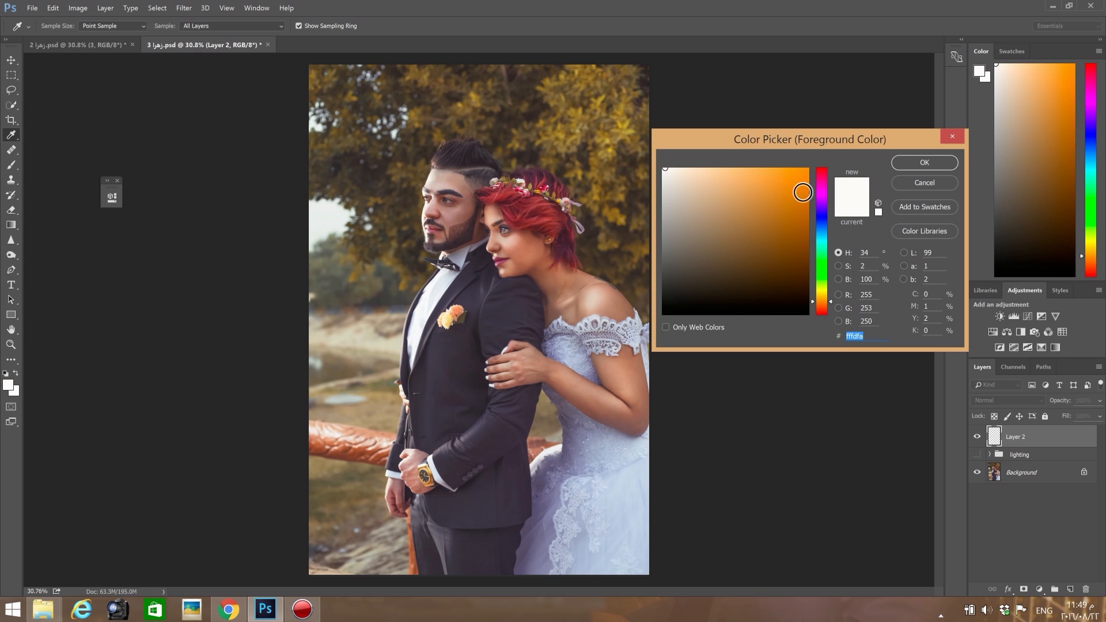
left_click(807, 169)
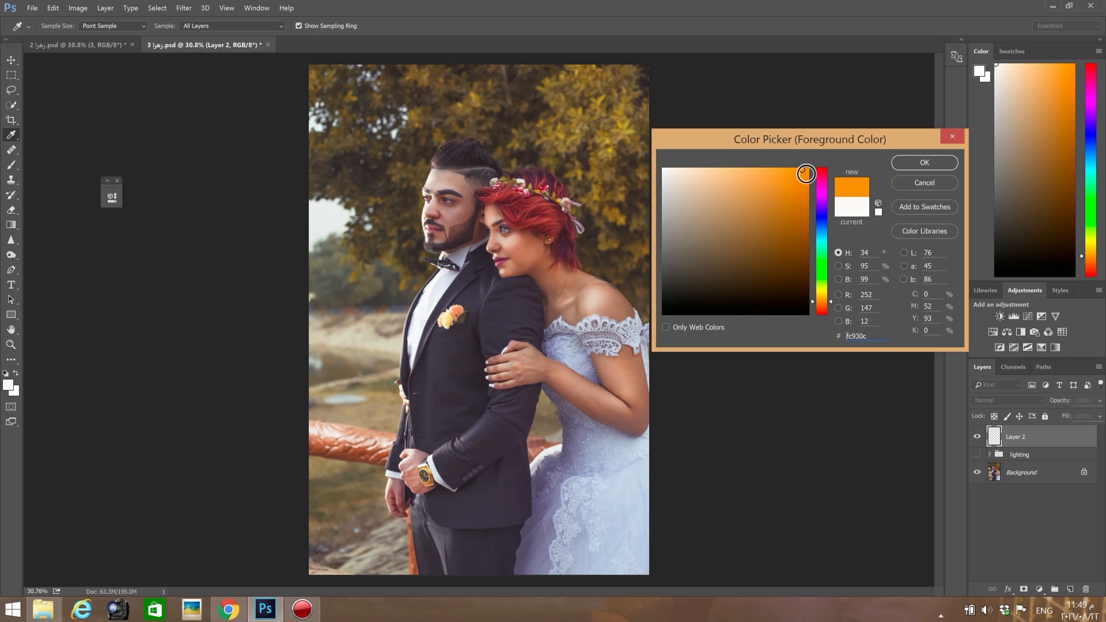
key("Return")
key("b")
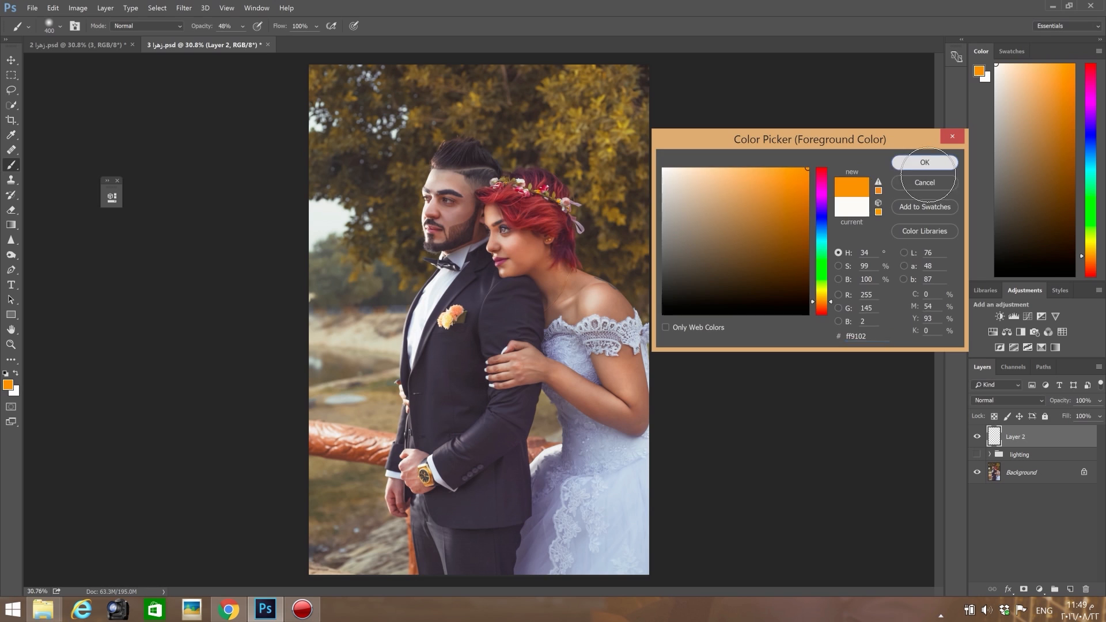
right_click(545, 219)
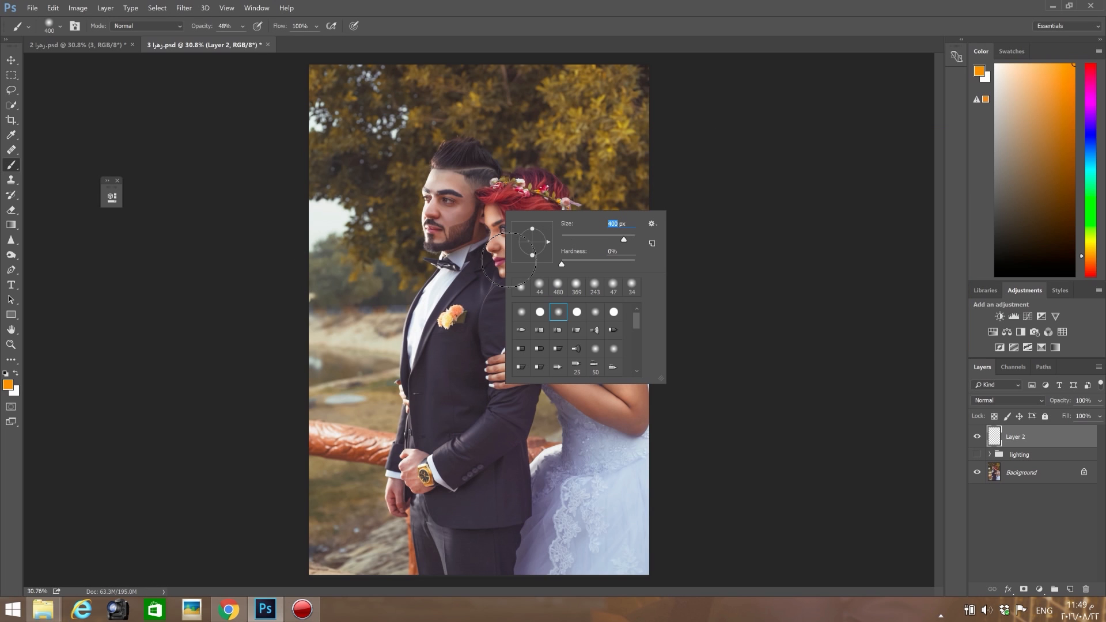
type("2000")
left_click(403, 247)
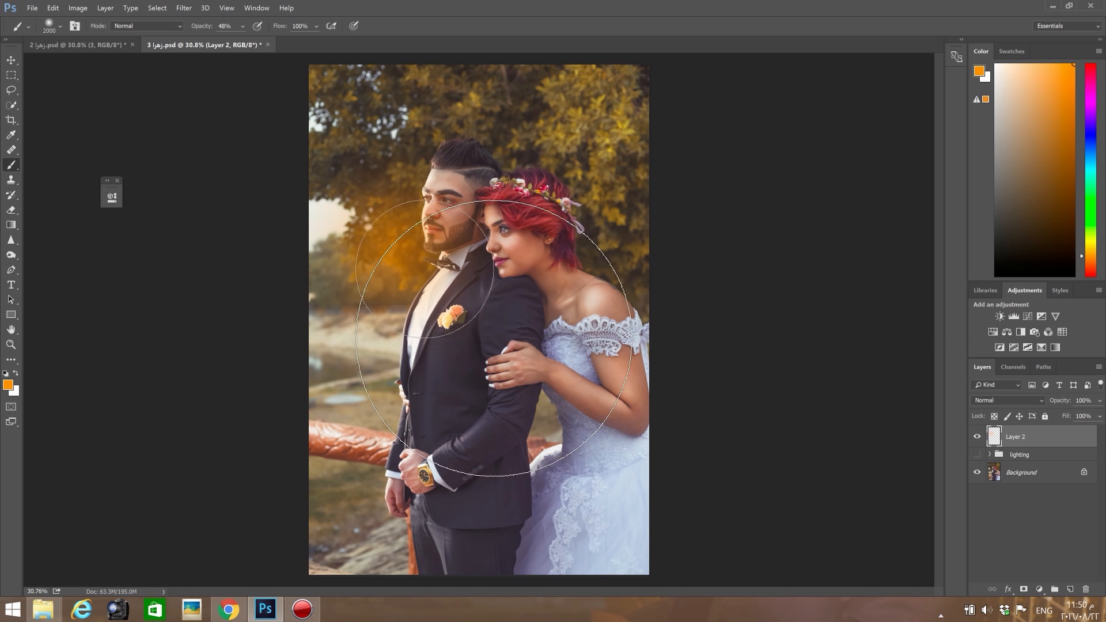
Add a lighter orange ffb24e dab inside the glow with a 1200 px soft brush
left_click(7, 385)
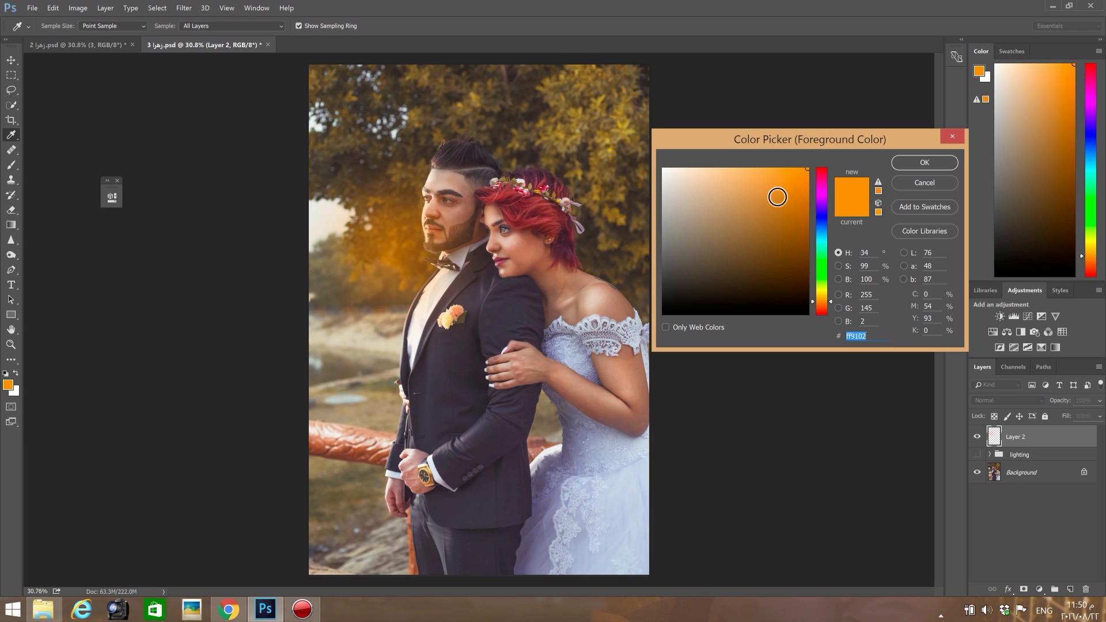
left_click_drag(785, 183, 768, 166)
left_click(924, 163)
key("b")
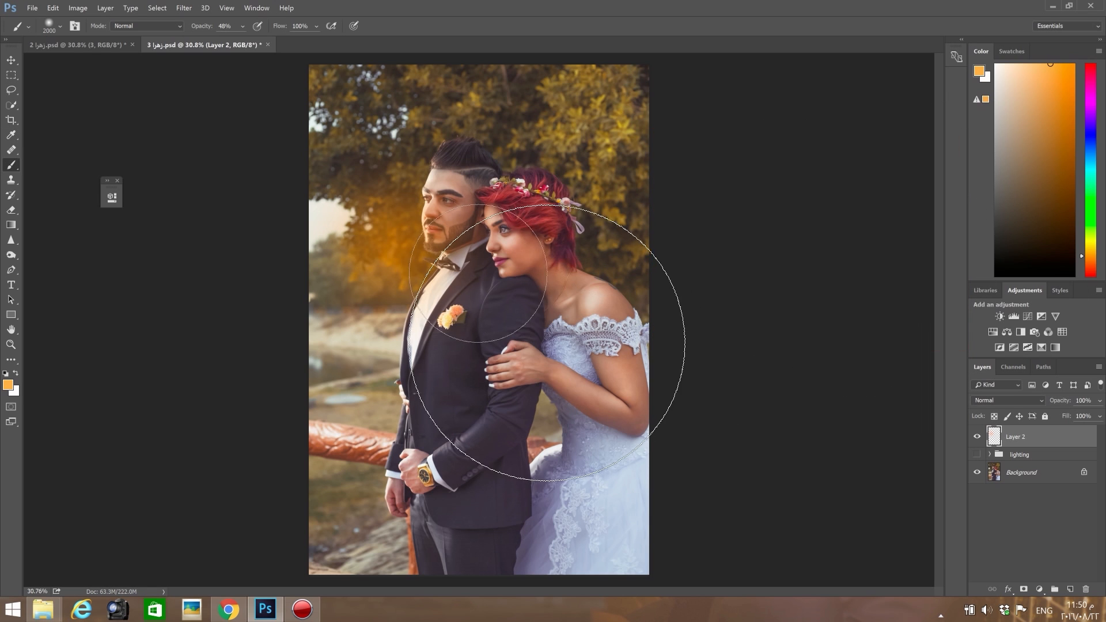
right_click(567, 395)
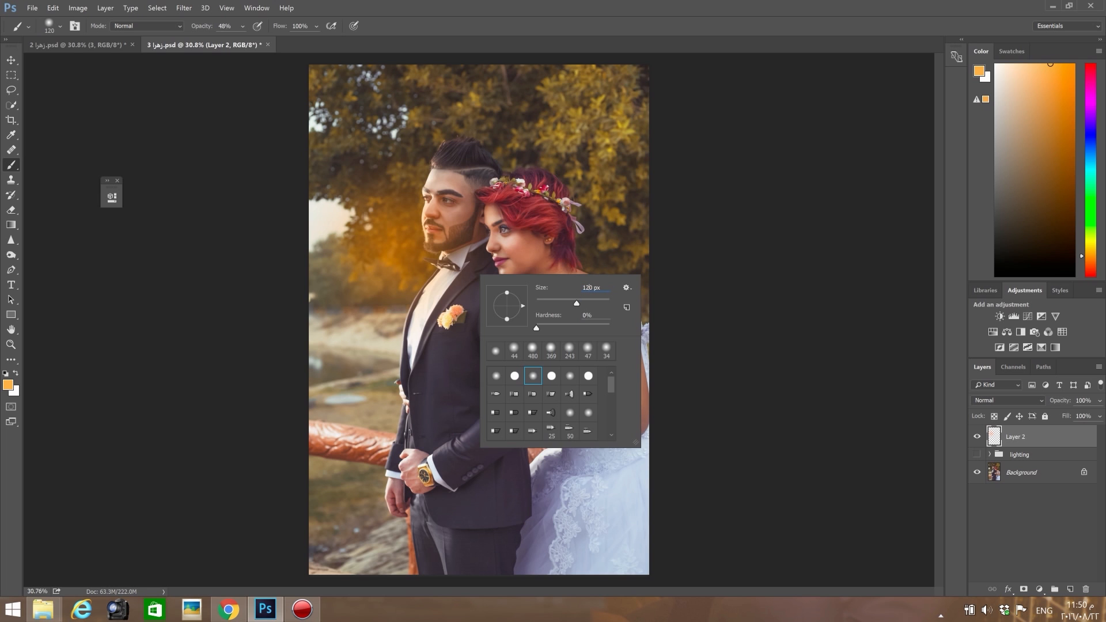
type("1200")
left_click(436, 292)
Add a pale orange ffd6a0 dab at the glow's centre with an 800 px soft brush
left_click(8, 385)
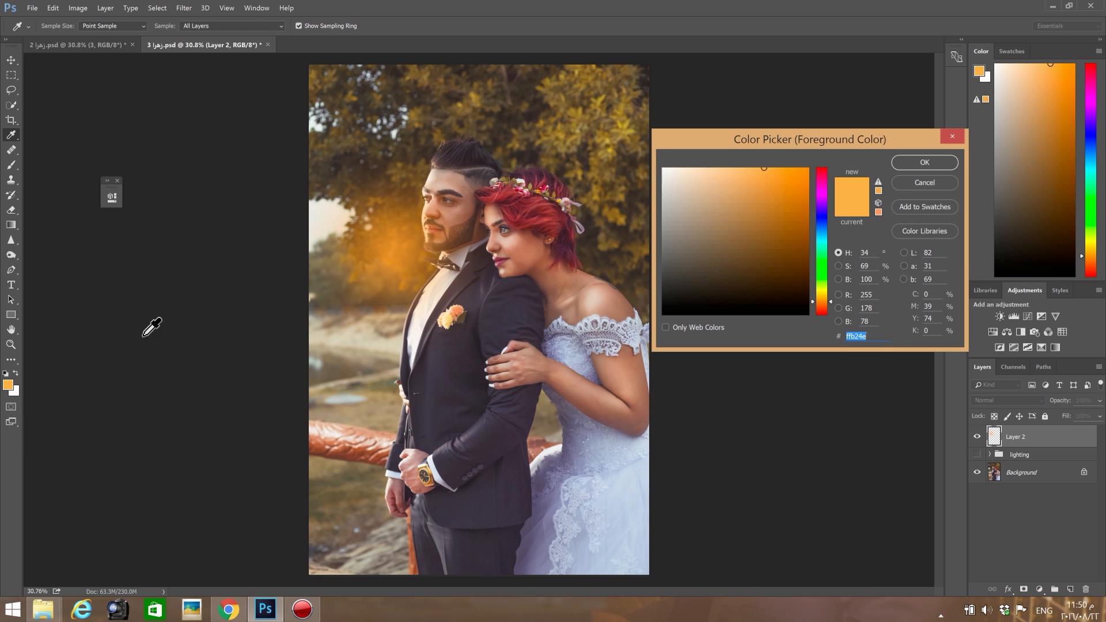
left_click(720, 169)
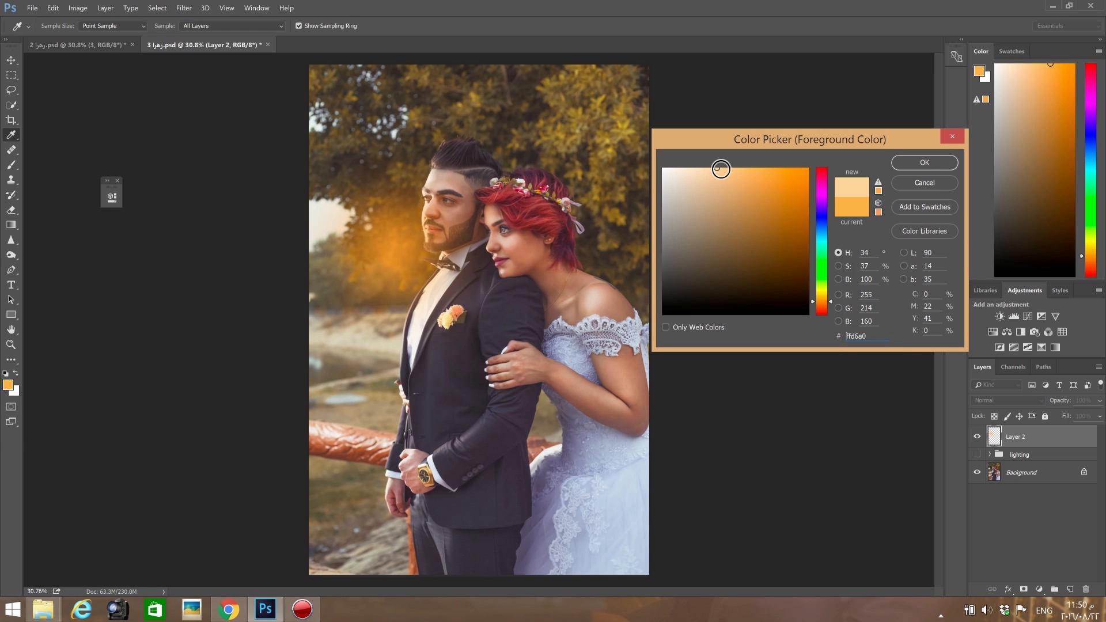
left_click(925, 163)
right_click(495, 282)
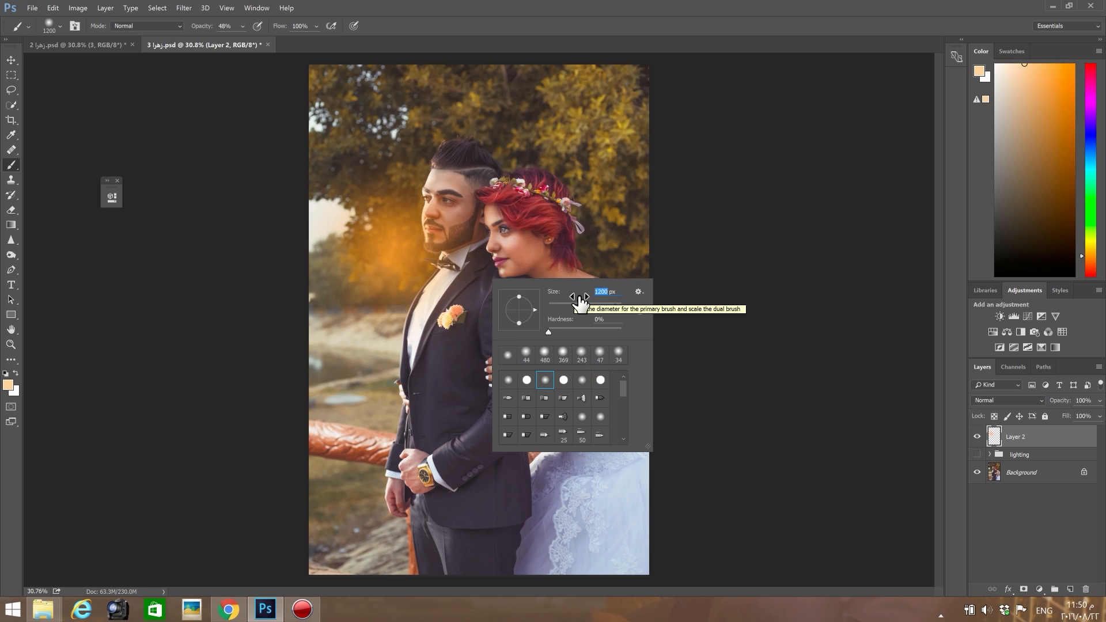
type("80")
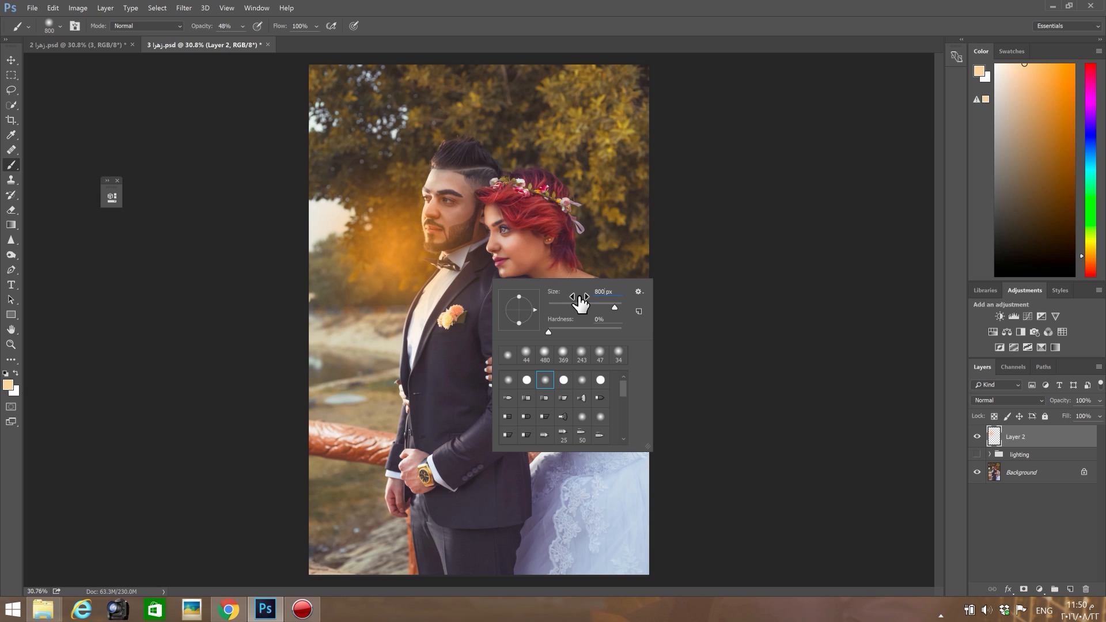
left_click(425, 275)
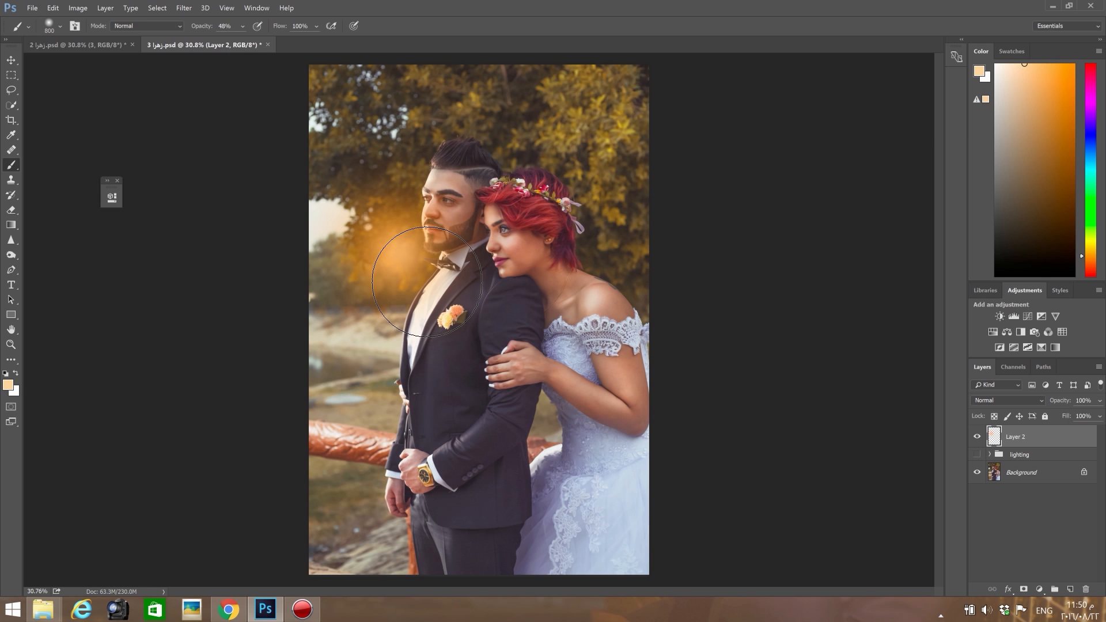
Paint a white ffffff core in the middle of the glow with a 500 px soft brush
left_click(9, 386)
left_click(663, 168)
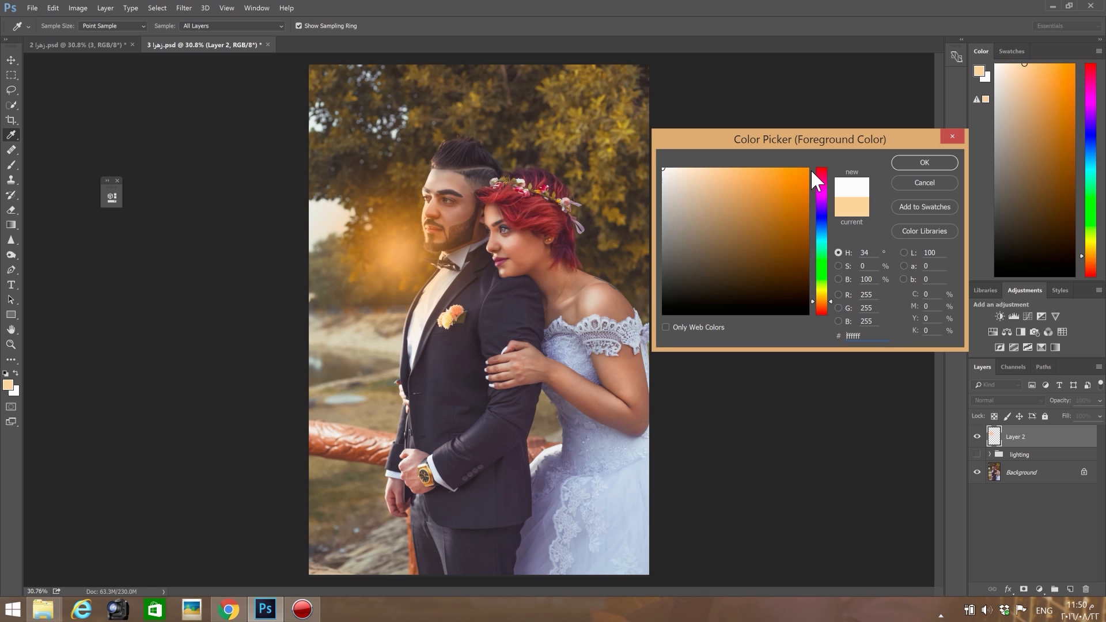
left_click(924, 163)
key("b")
right_click(439, 274)
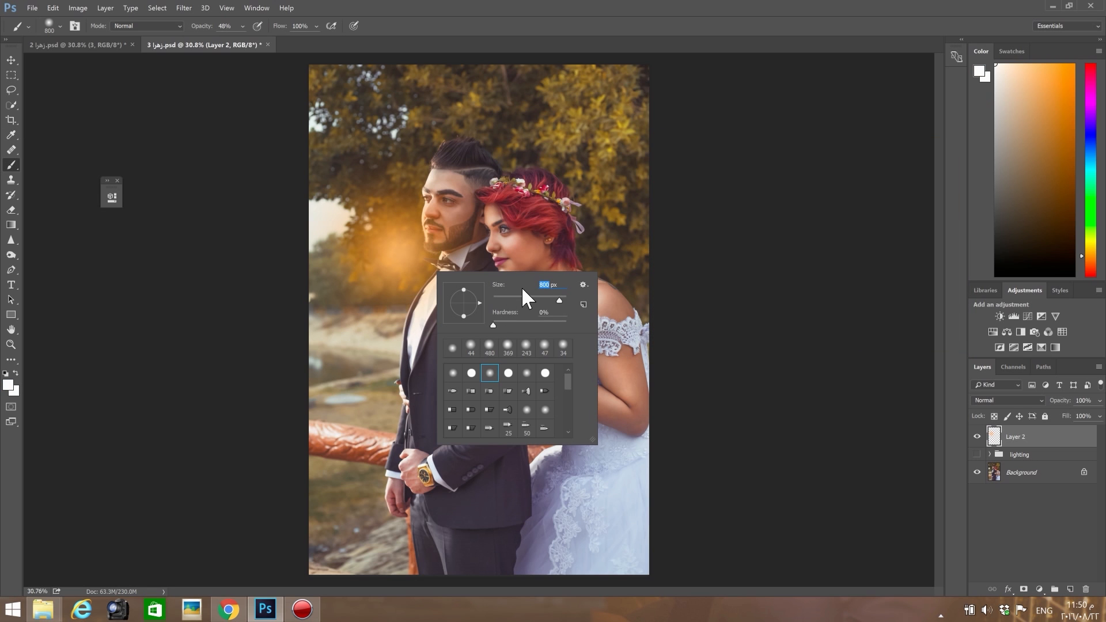
type("4")
key("BackSpace")
key("BackSpace")
type("500")
key("Return")
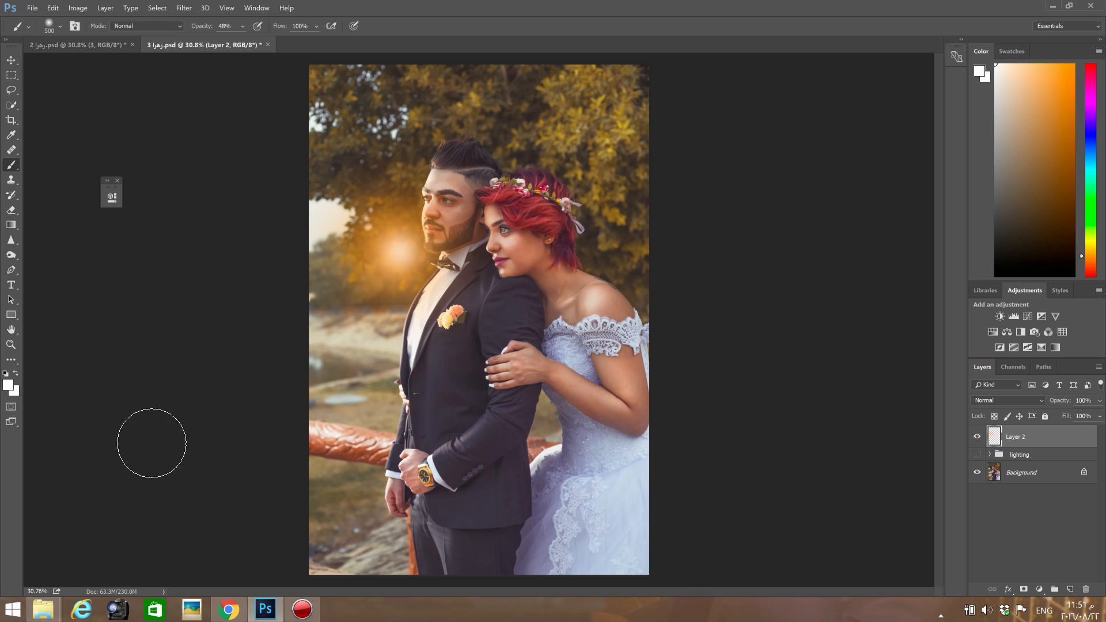
Enlarge the painted glow proportionally to 247% and place it over the bright sky gap at the photo's left edge
left_click(12, 61)
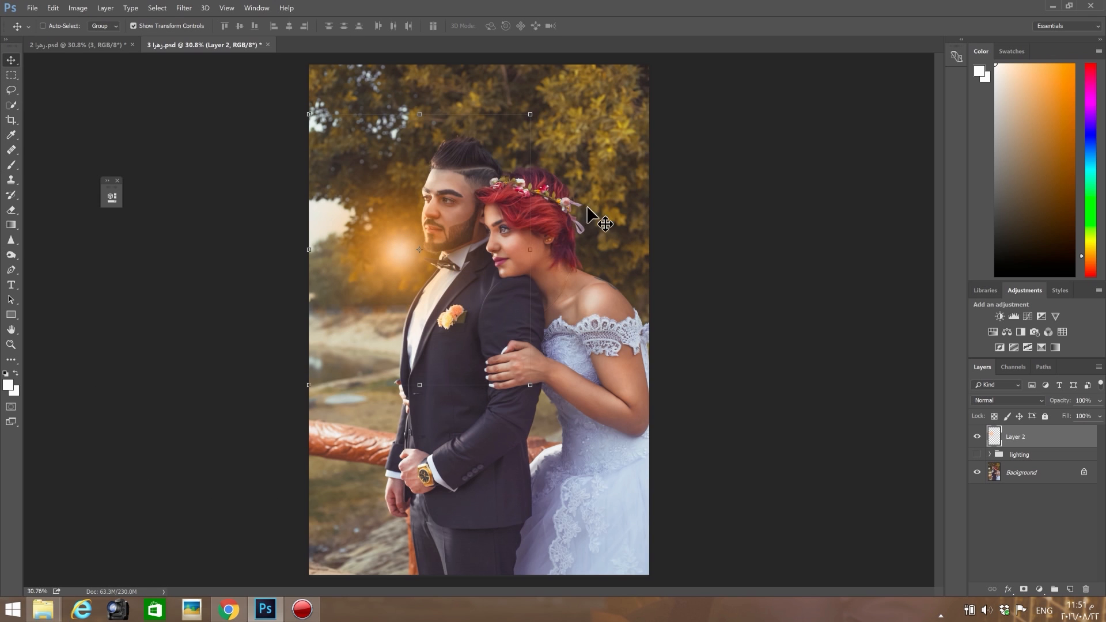
left_click_drag(466, 282, 477, 250)
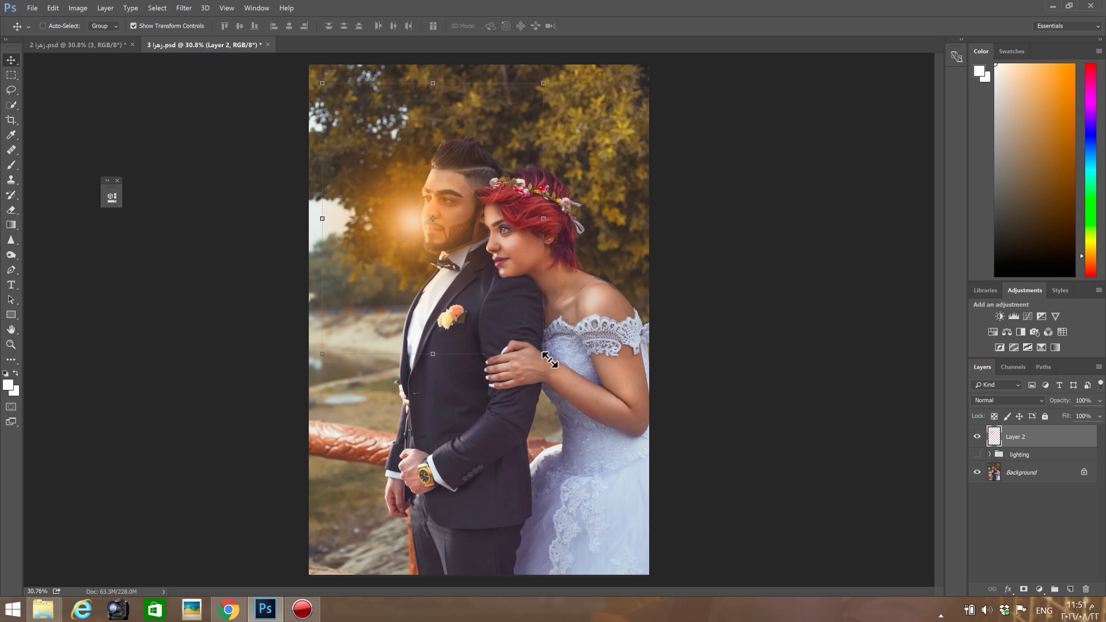
key("ctrl+t")
left_click(196, 26)
left_click_drag(209, 26, 268, 53)
left_click_drag(358, 192, 320, 182)
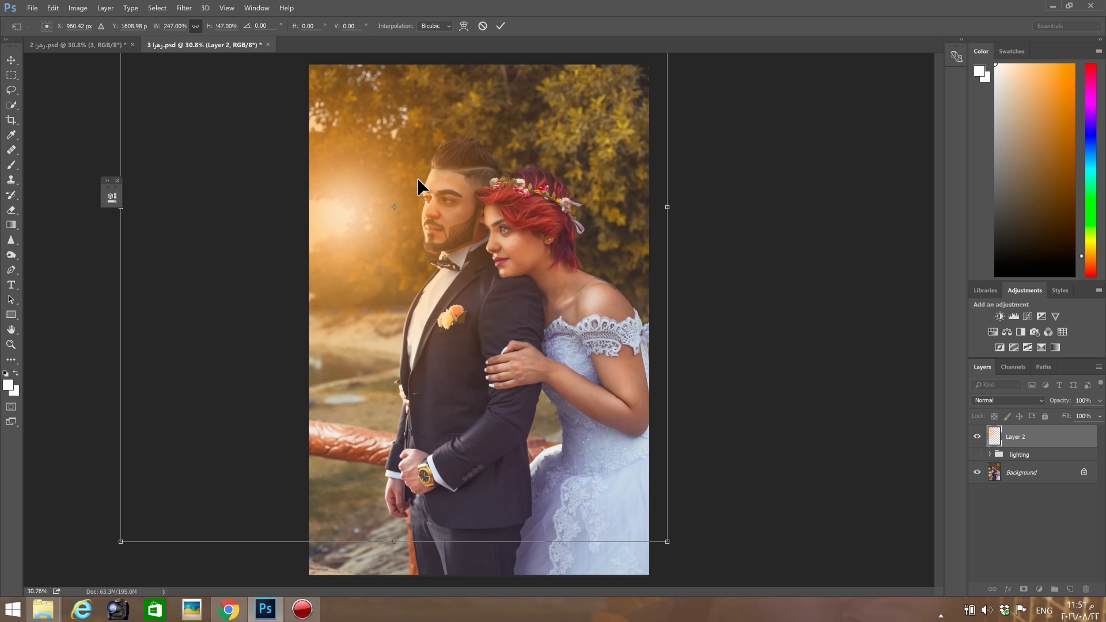
left_click_drag(346, 218, 337, 220)
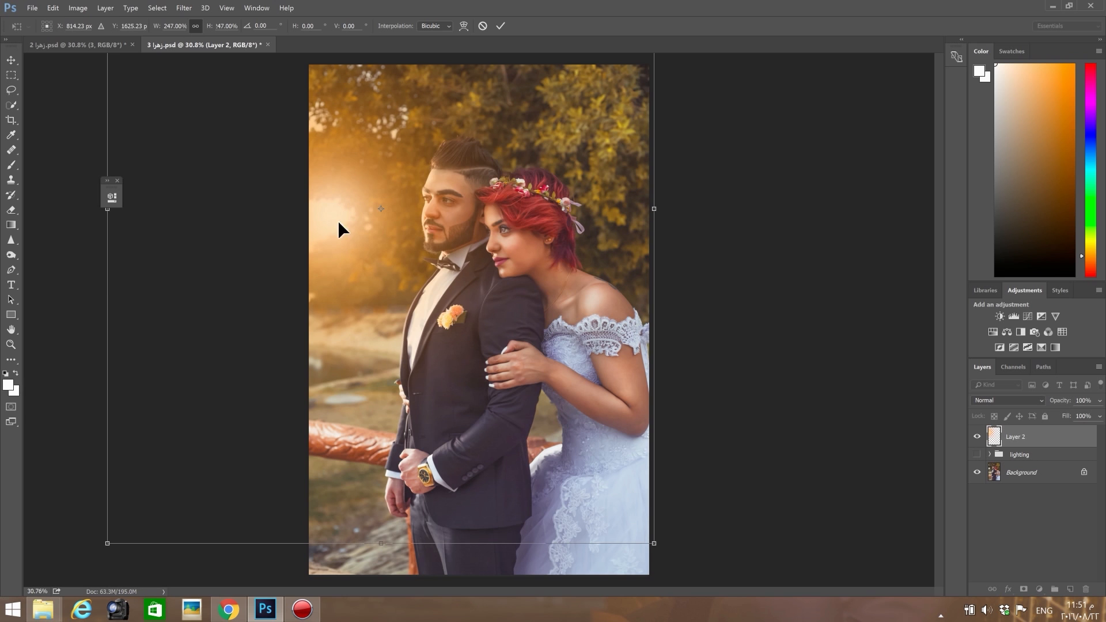
left_click(10, 75)
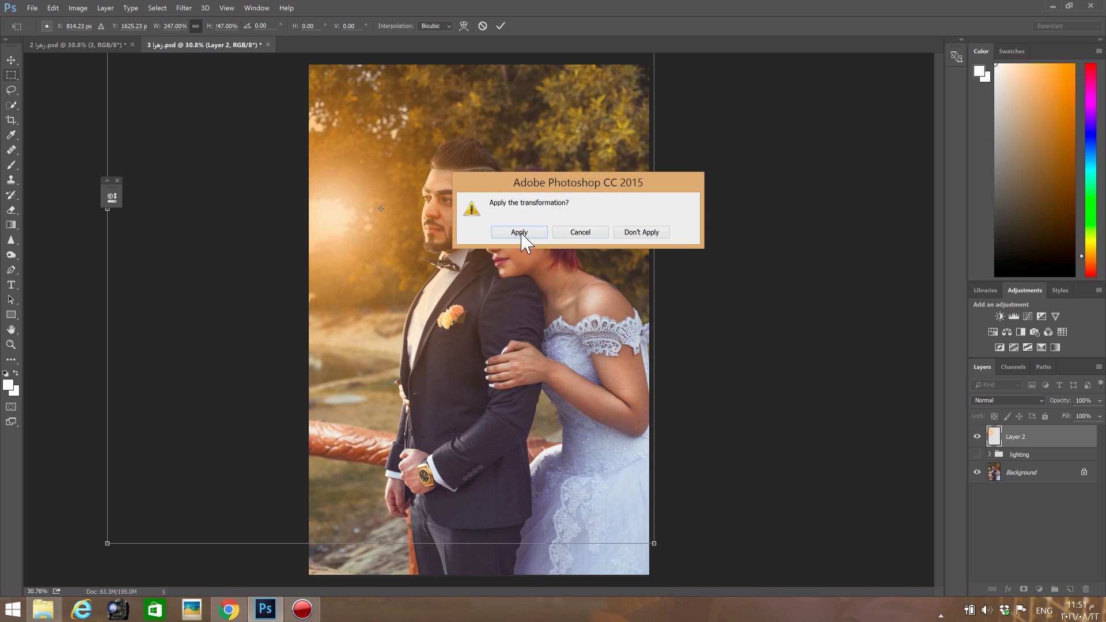
left_click(523, 236)
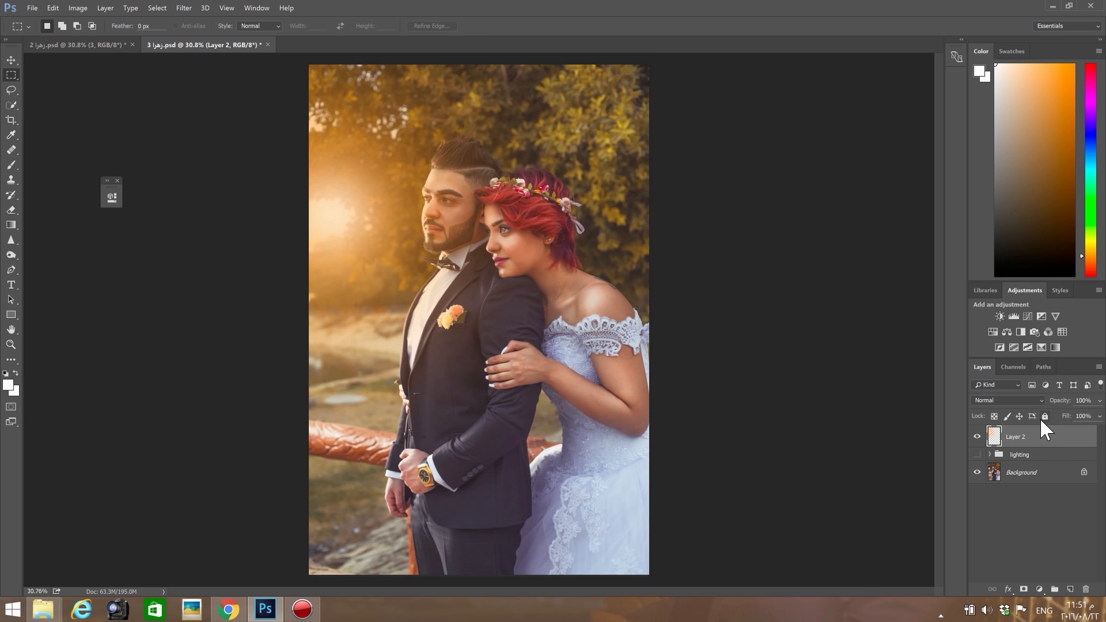
Set the glow layer's blend mode to Screen and shift it slightly to line up with the bright sky gap
left_click(1036, 400)
left_click(1014, 246)
left_click(11, 59)
left_click_drag(437, 285, 406, 260)
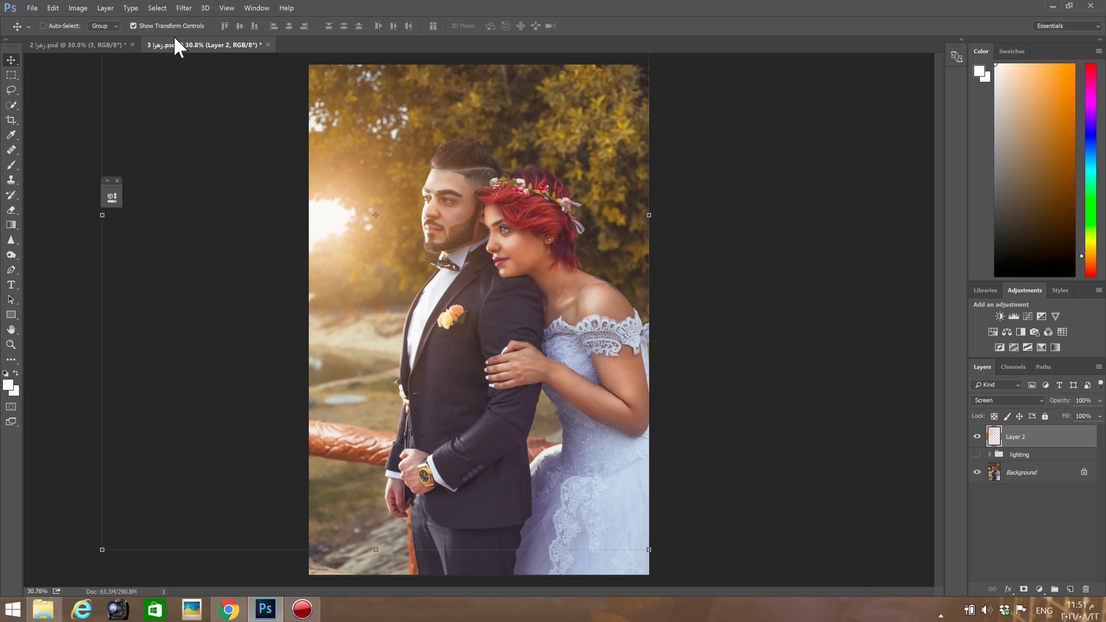
Scale the glow layer proportionally to 109% and recentre it on the bright sky gap
left_click(102, 550)
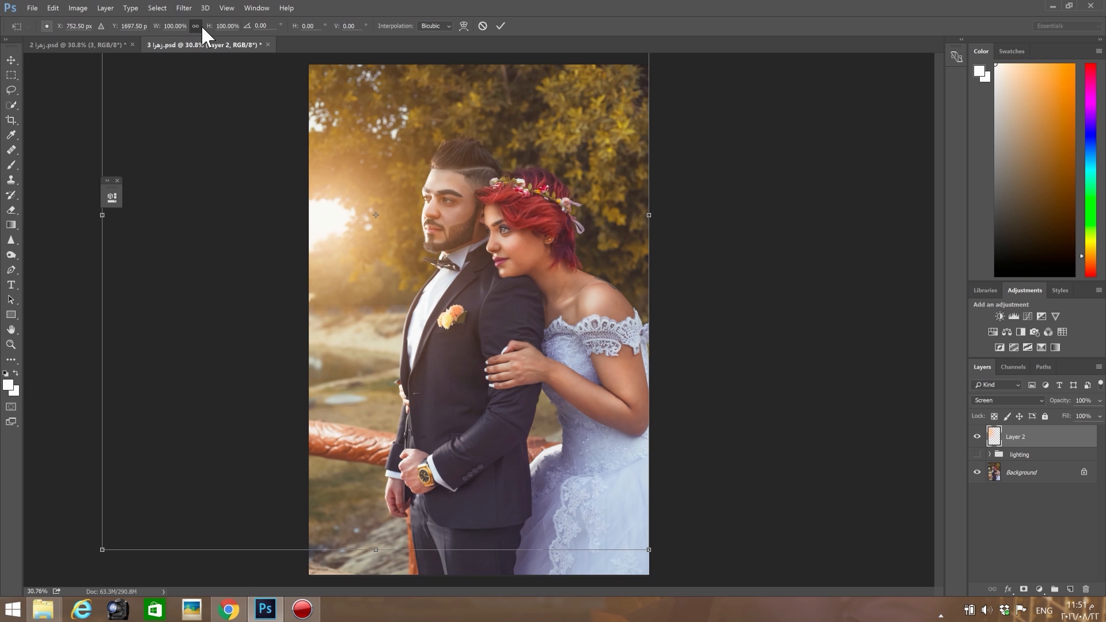
left_click_drag(213, 28, 220, 29)
left_click_drag(346, 254, 352, 251)
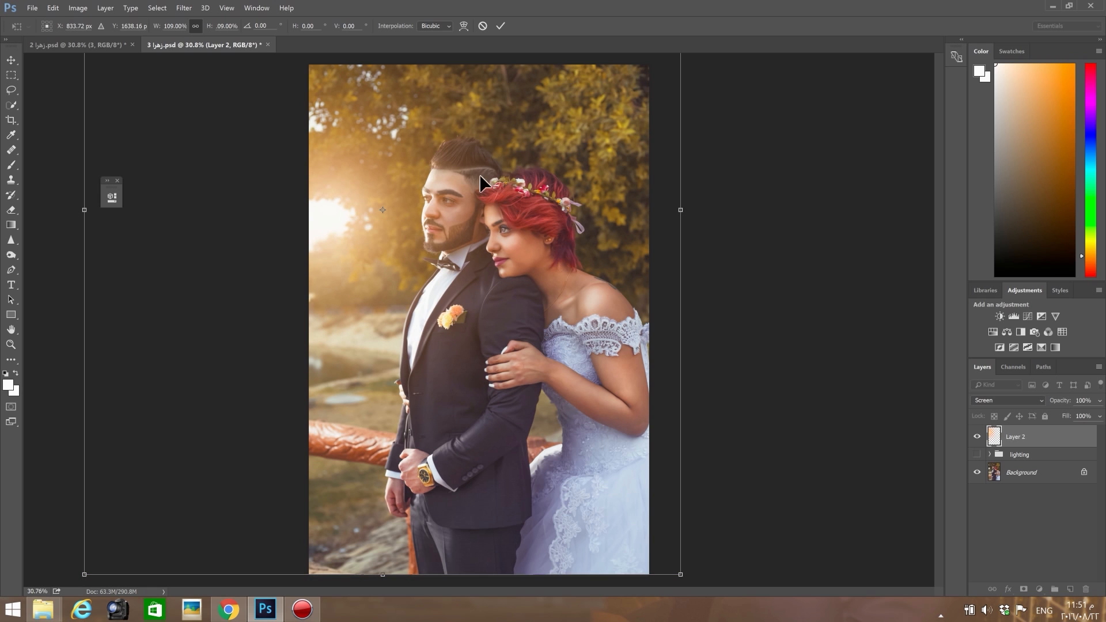
left_click(11, 75)
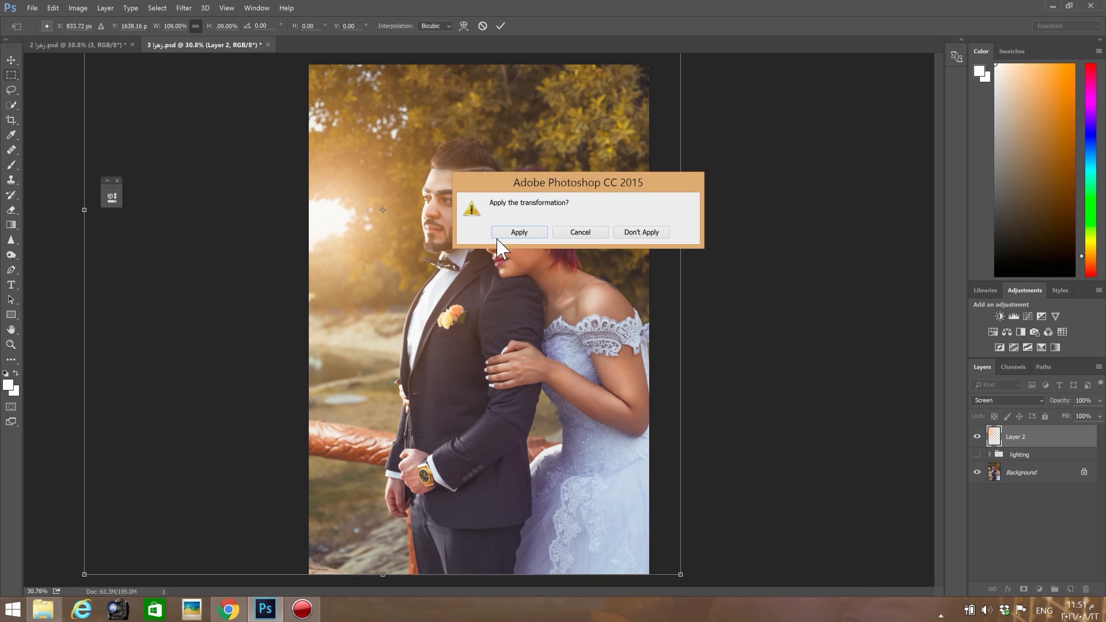
left_click(516, 231)
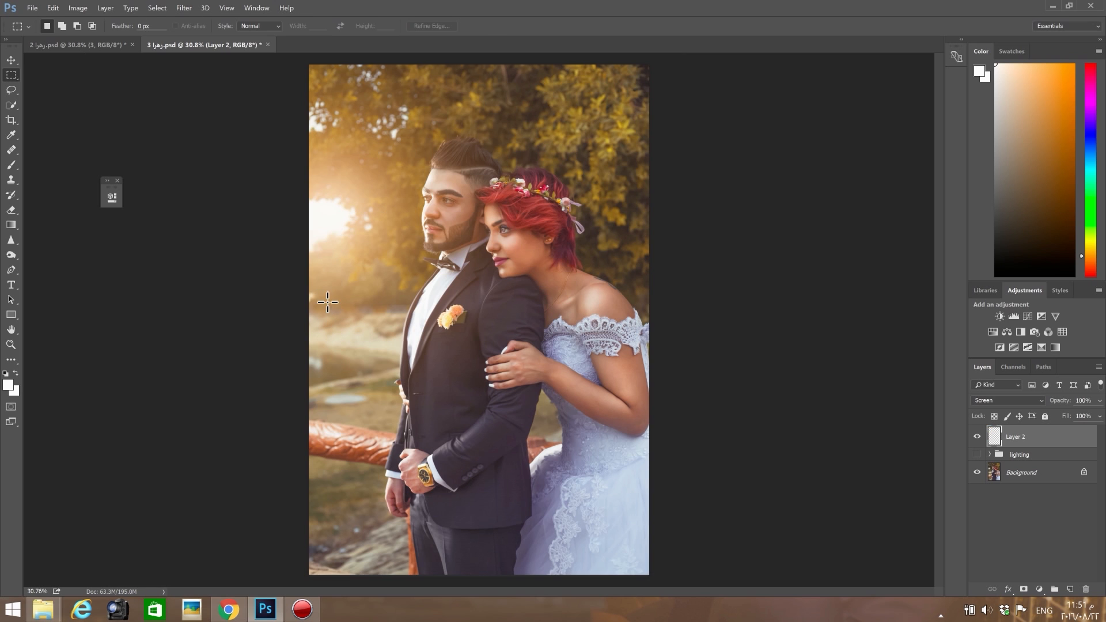
Add a Curves adjustment with a slight S-curve, raising highlights around input 208 to output 211 and lowering shadows around input 91 to output 85
left_click(1028, 316)
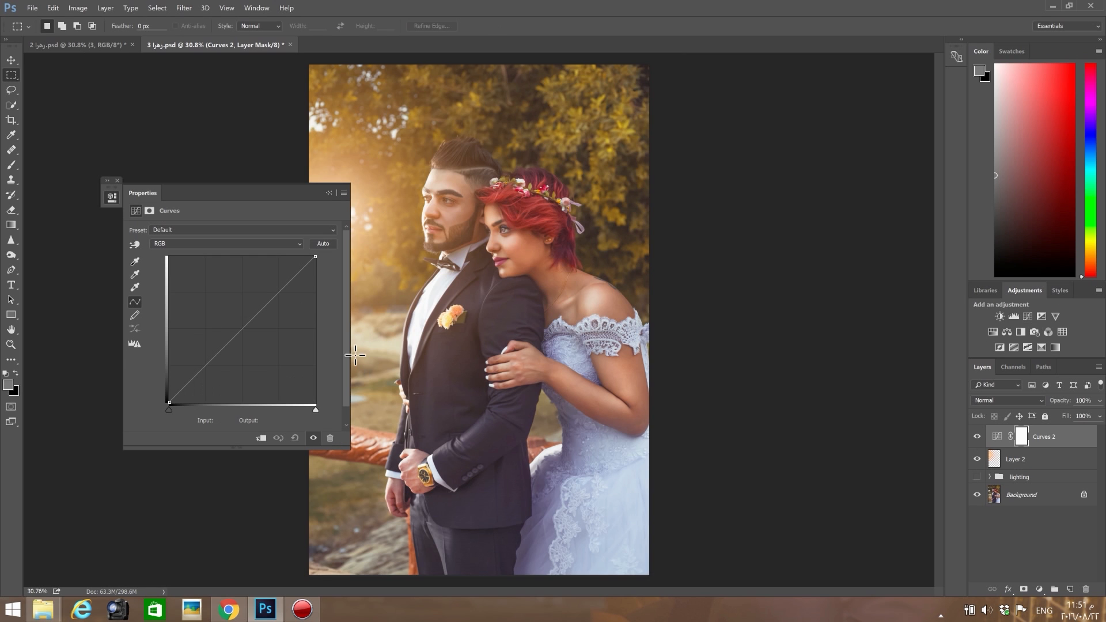
left_click(293, 287)
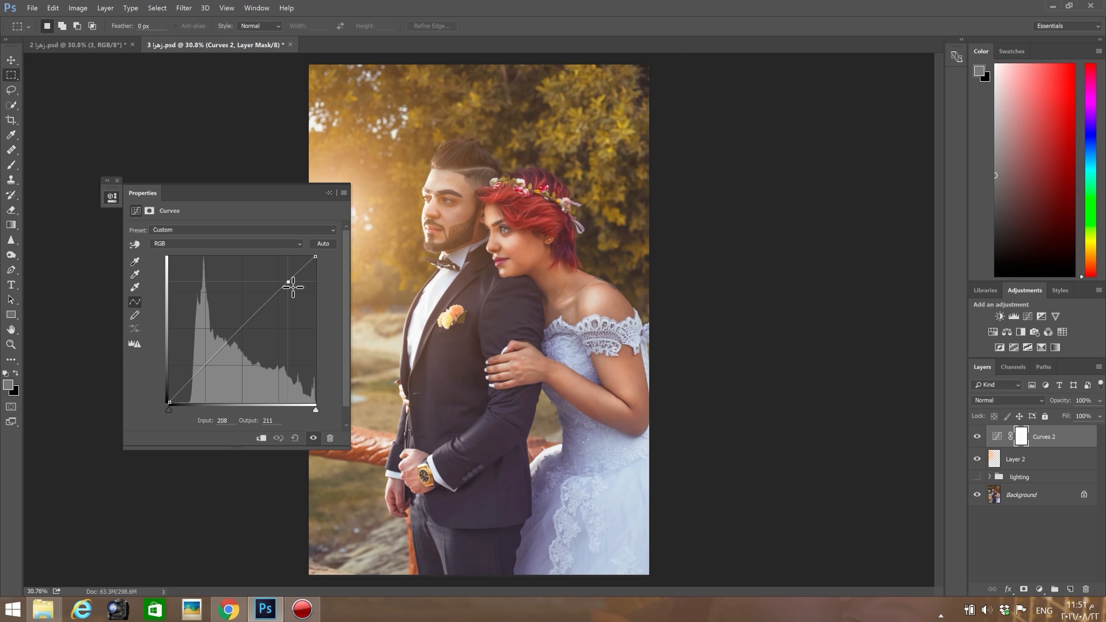
left_click(224, 358)
left_click_drag(224, 360, 225, 358)
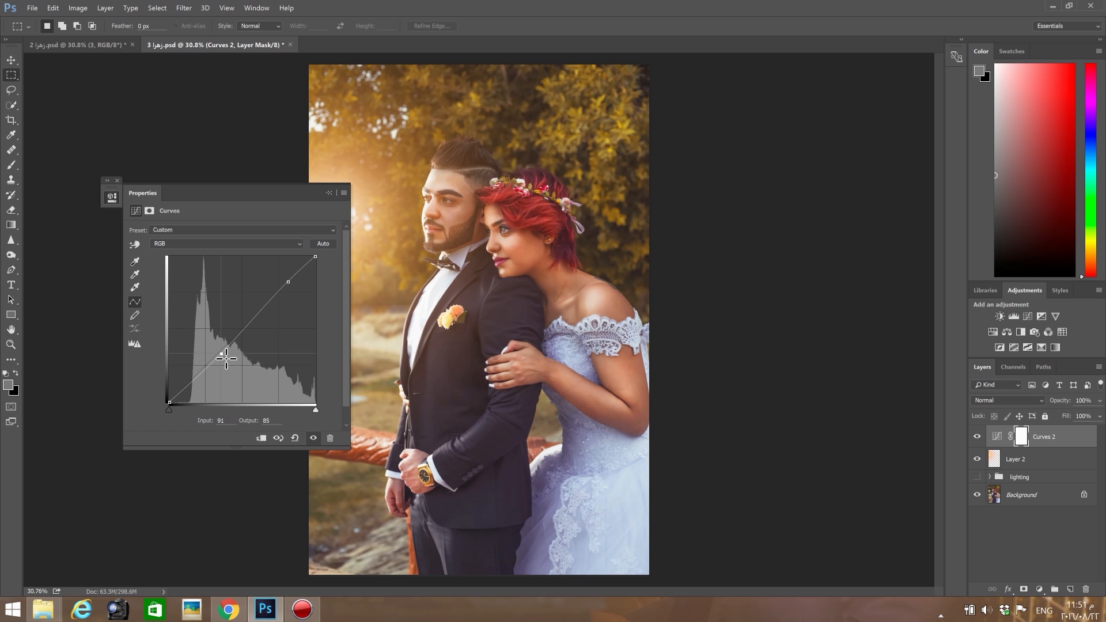
left_click_drag(289, 287, 291, 286)
left_click(224, 356)
left_click_drag(225, 358, 228, 357)
left_click(329, 193)
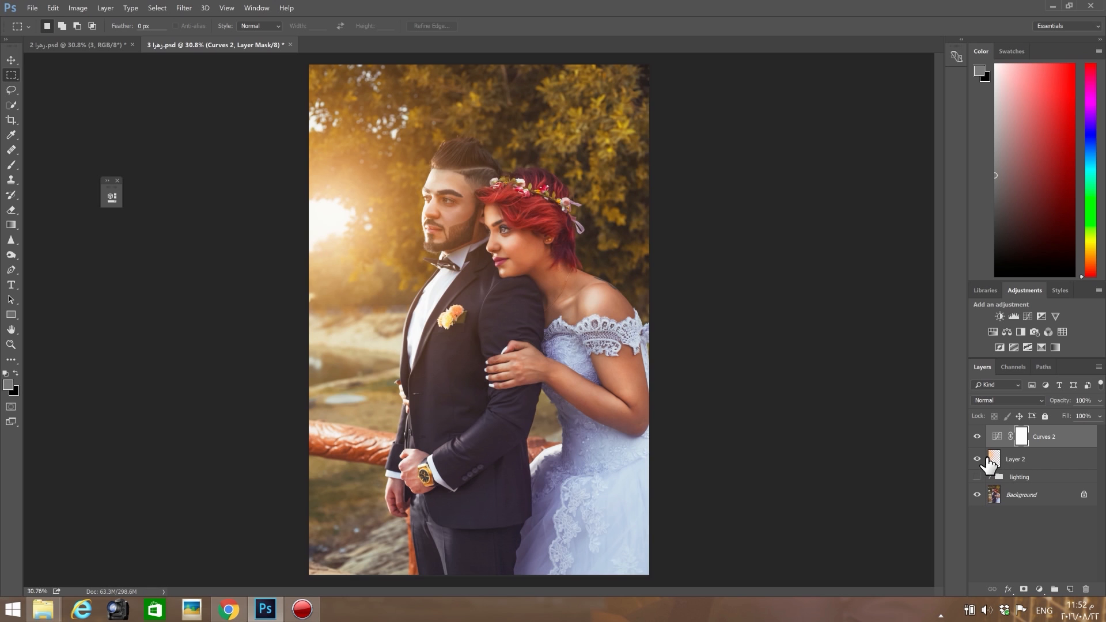
Group the Curves 2 adjustment and the Layer 2 glow into a layer group named 2
left_click(1040, 463, "shift")
right_click(1035, 459)
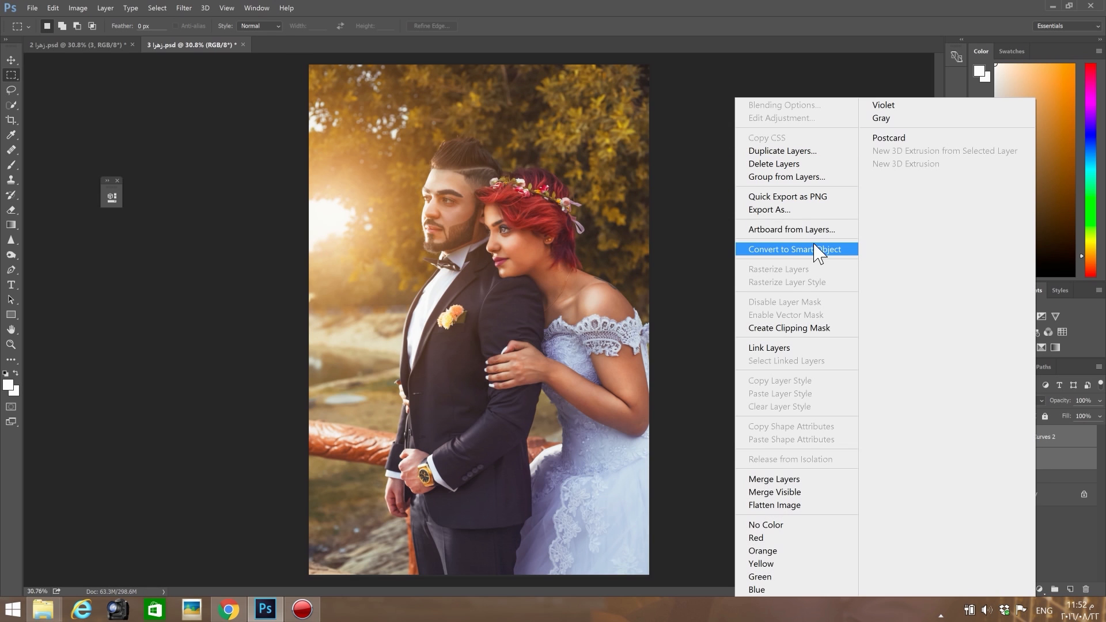
left_click(807, 177)
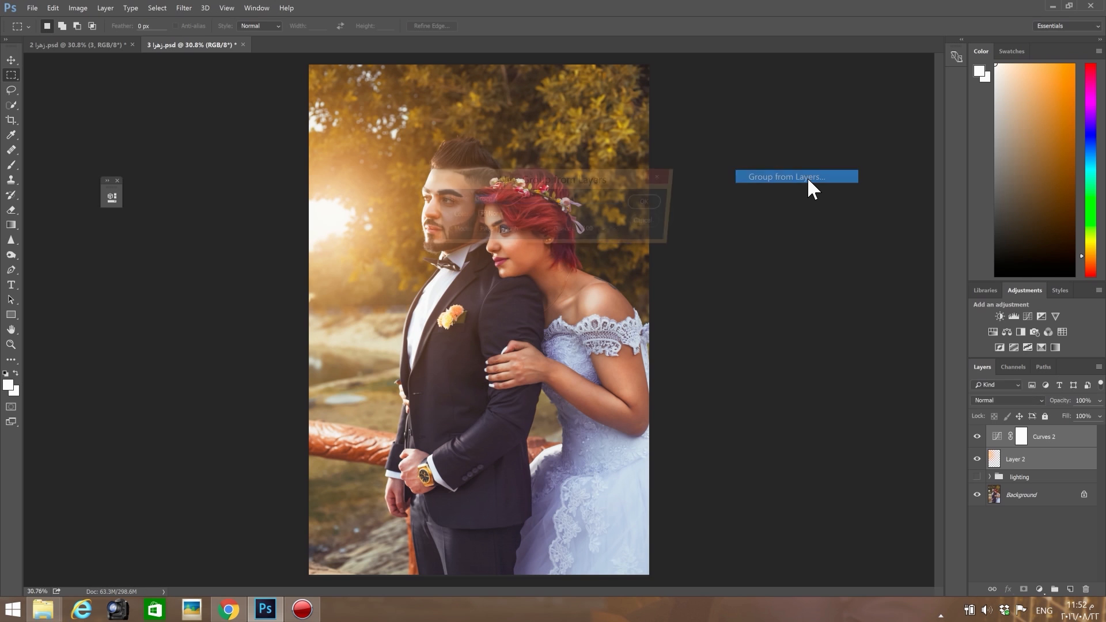
type("2")
key("Return")
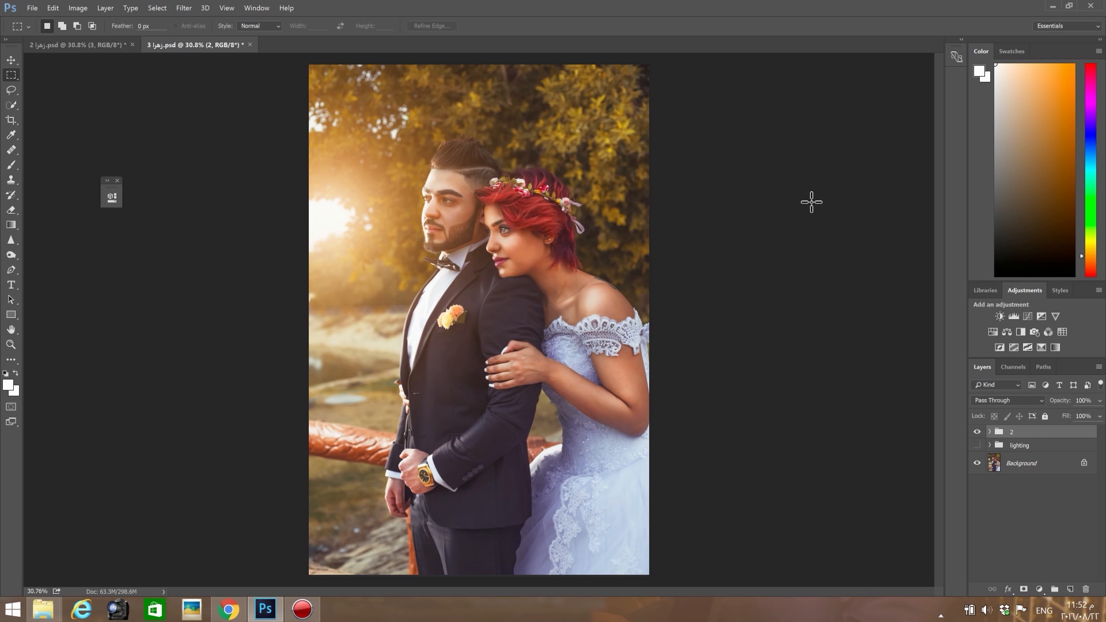
Toggle the visibility of group 2 to compare the photo with and without the sun glow
left_click(981, 433)
left_click(982, 433)
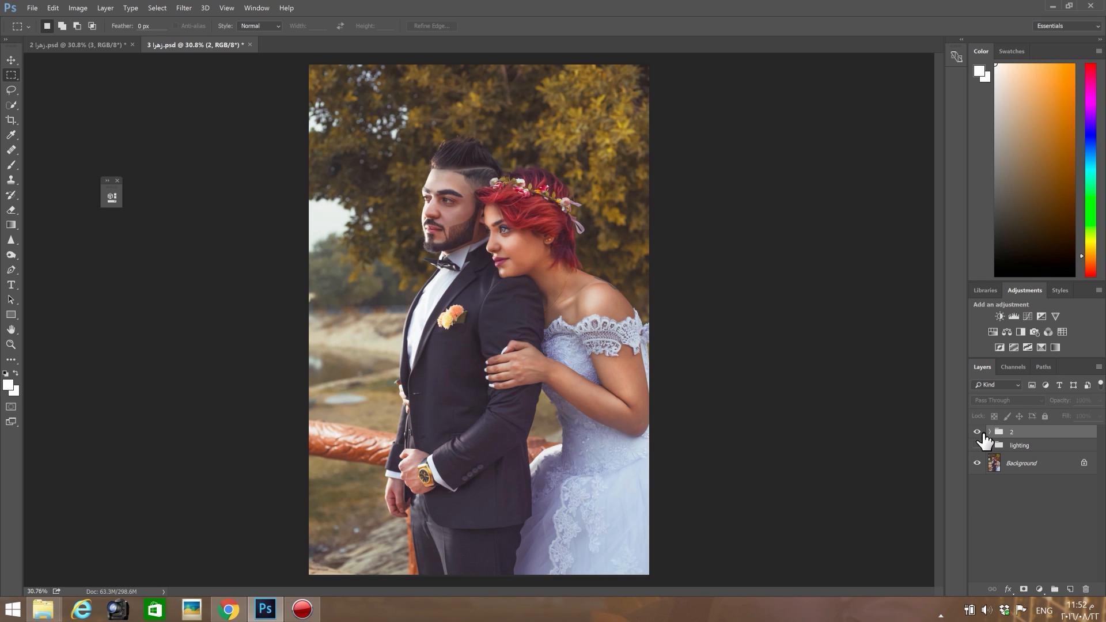
left_click(982, 433)
left_click(977, 432)
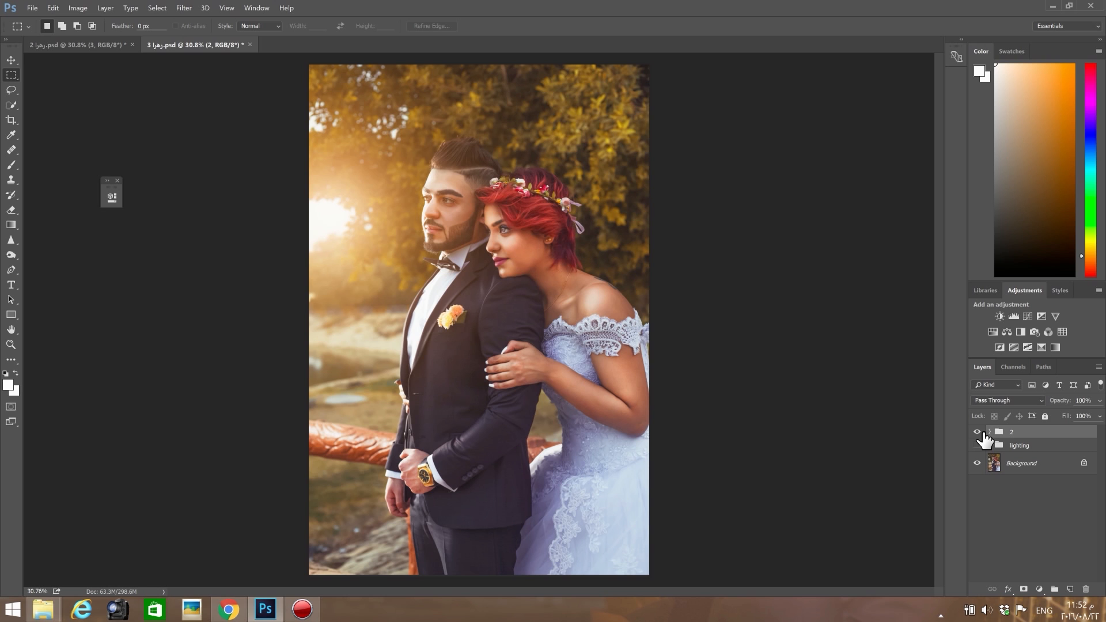
Nudge the glow layer inside group 2 slightly to the left over the bright sky gap, and collapse the group
left_click(989, 432)
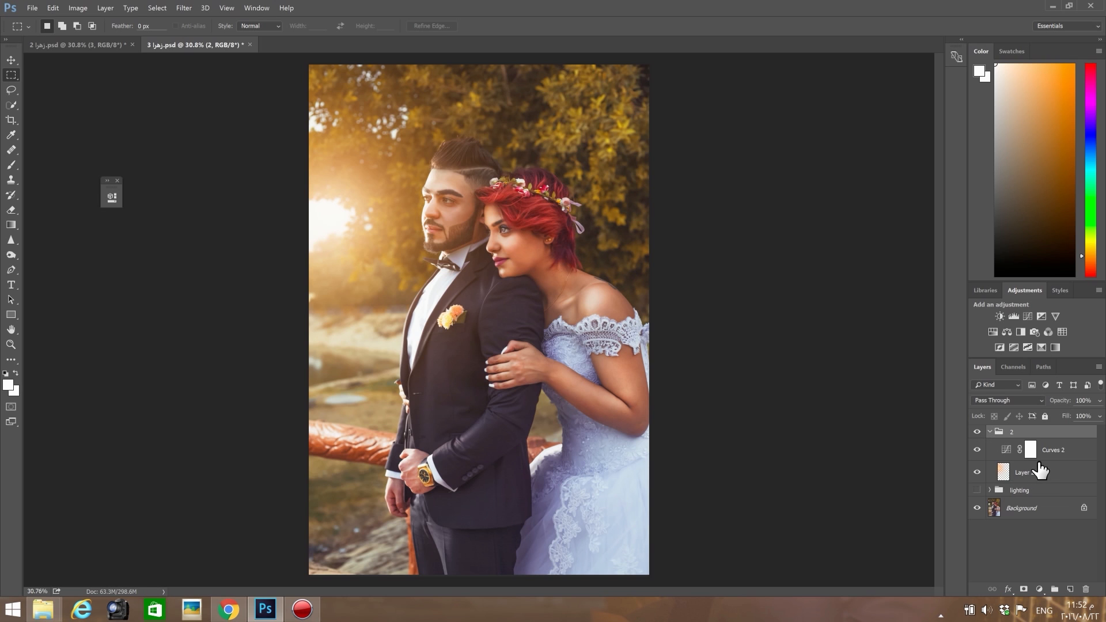
left_click(1040, 471)
left_click(11, 60)
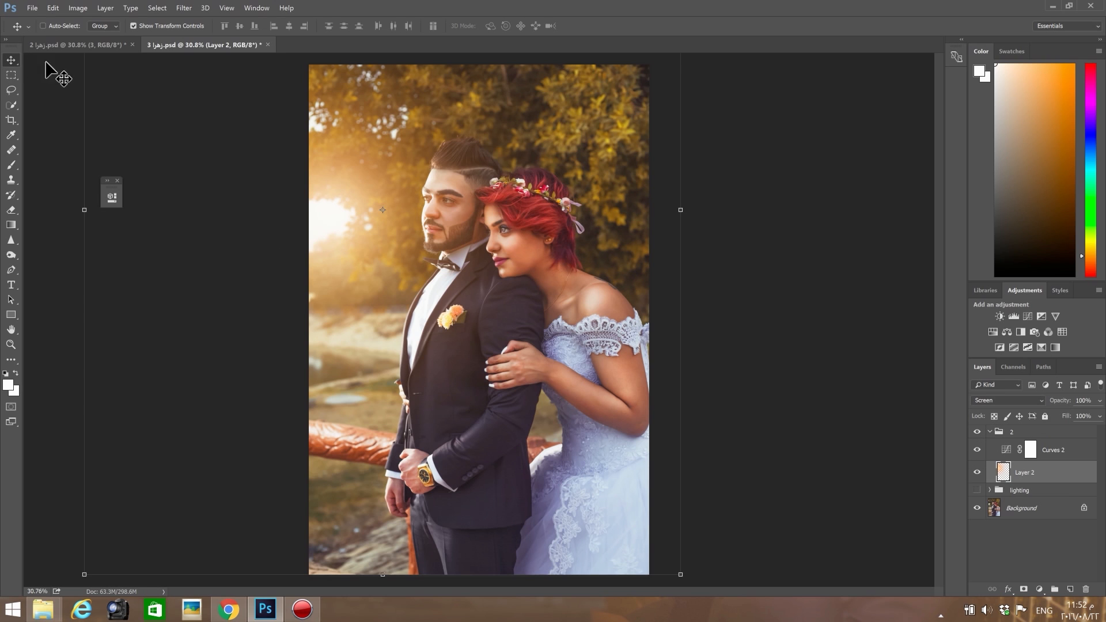
left_click_drag(368, 244, 362, 244)
left_click(12, 75)
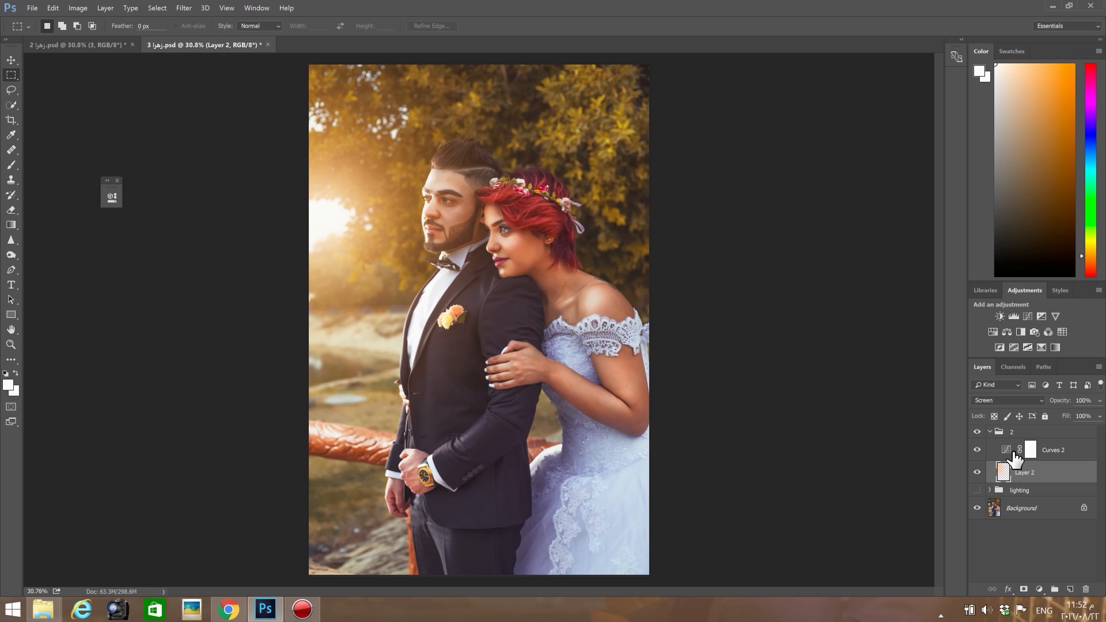
left_click(990, 433)
Compare the photo with group 2 hidden and shown, both at full view and at 66.7% zoom on the couple
left_click(976, 432)
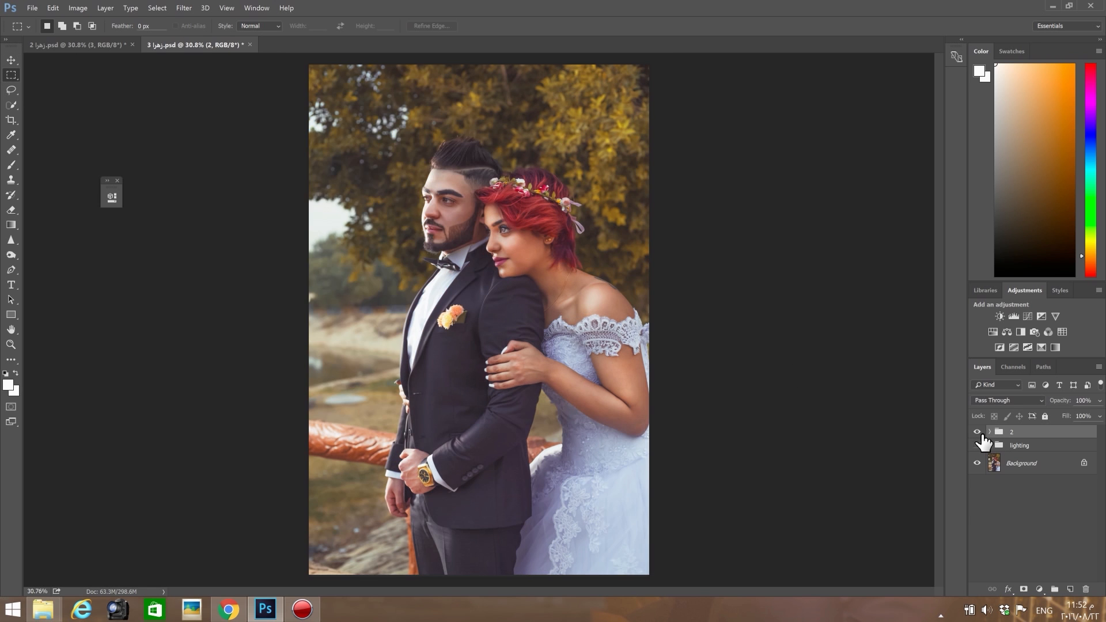
left_click(977, 432)
key("ctrl+equal")
key("ctrl+equal")
key("ctrl+equal")
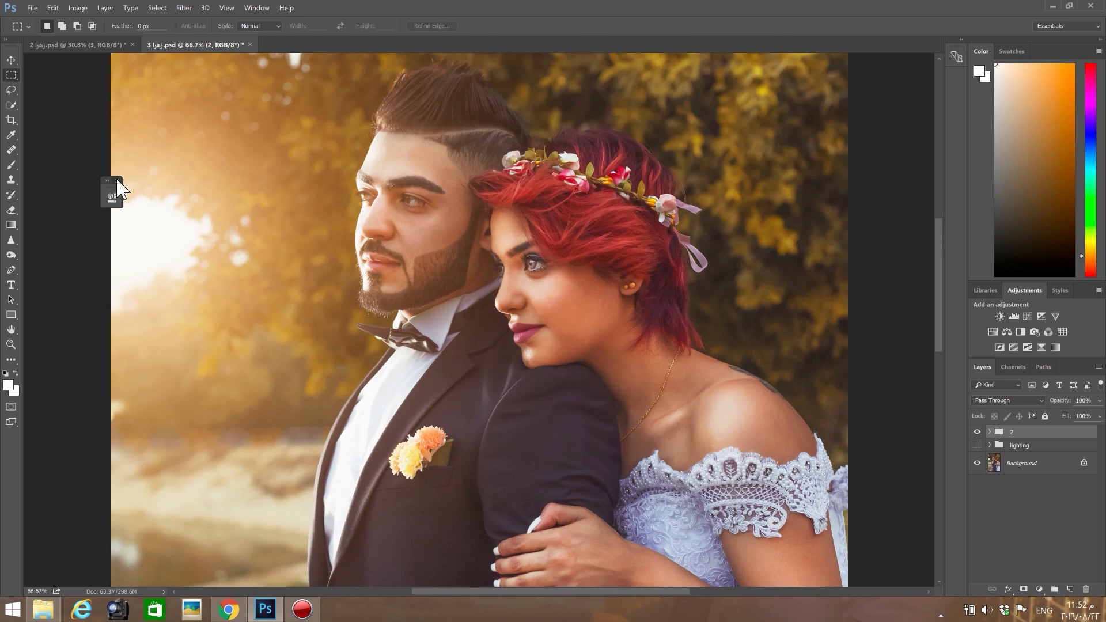
left_click(977, 432)
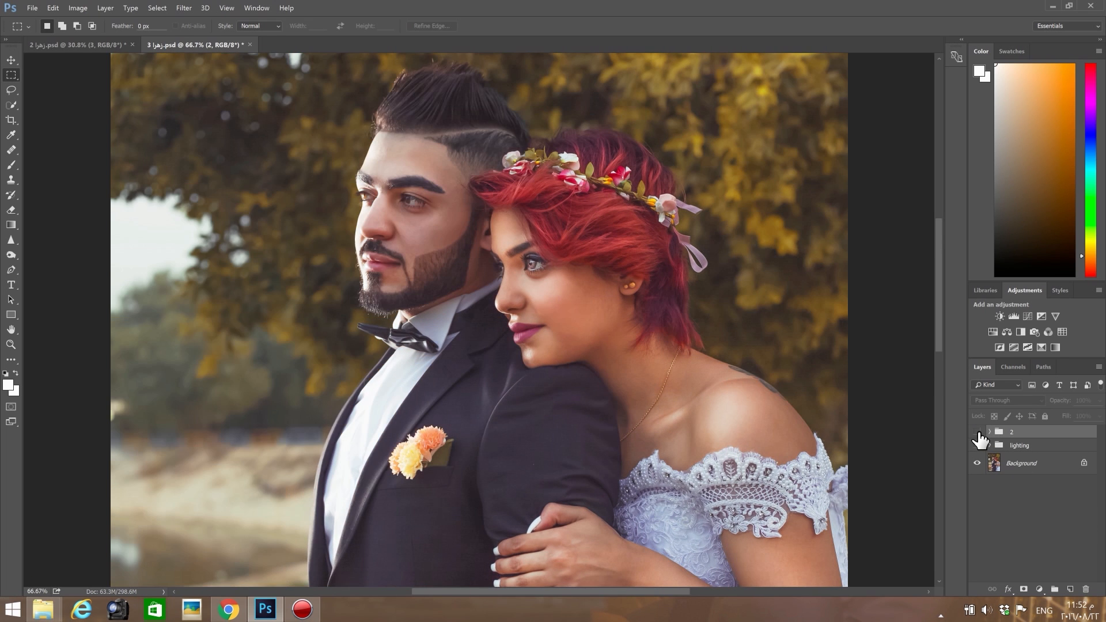
left_click(977, 433)
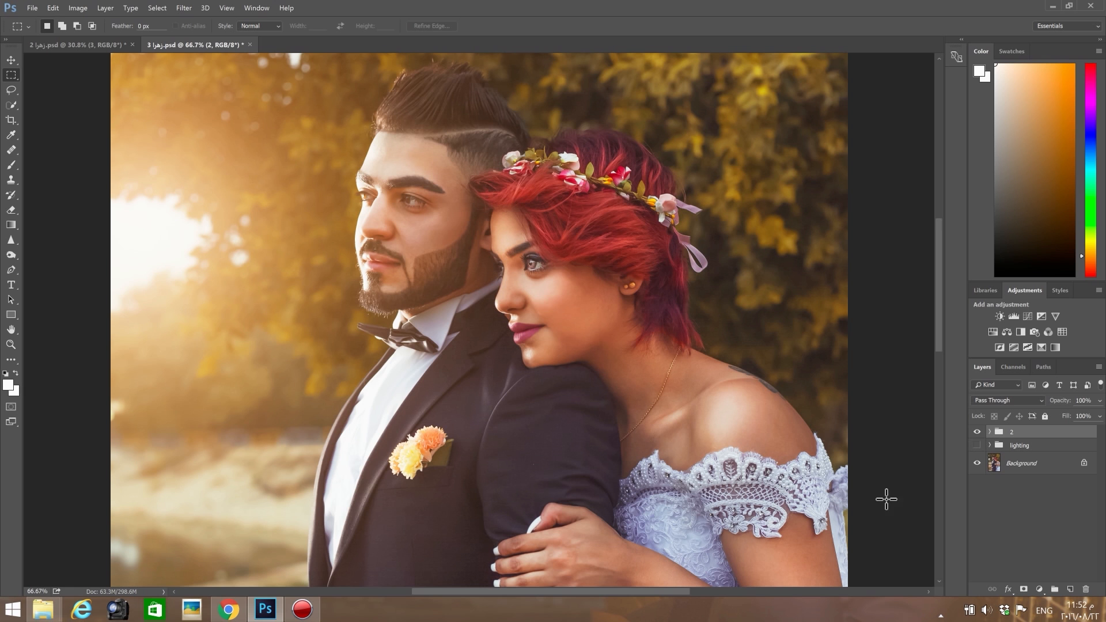
key("ctrl+0")
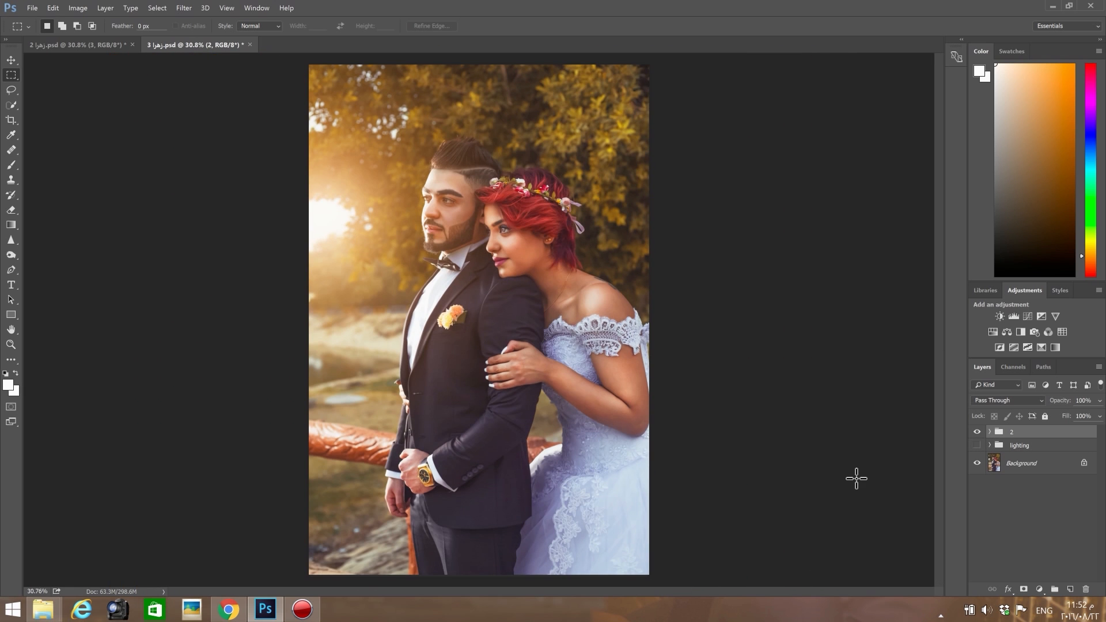